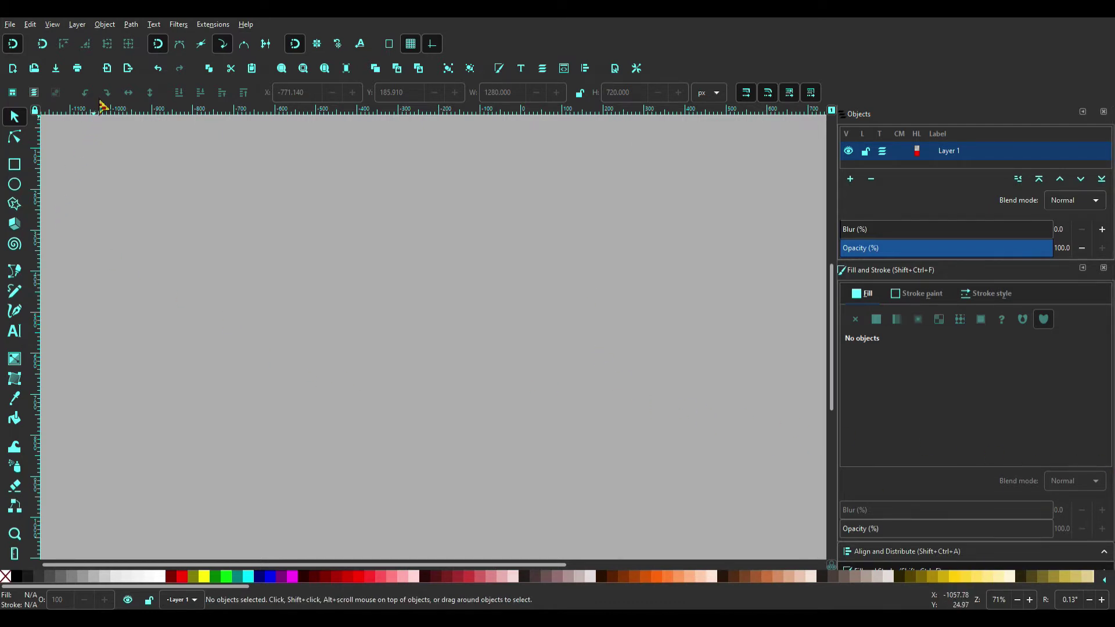
# - Draw a black rectangle about 1161 by 696 px and move it toward the upper-left part of the canvas
pyautogui.click(16, 165)
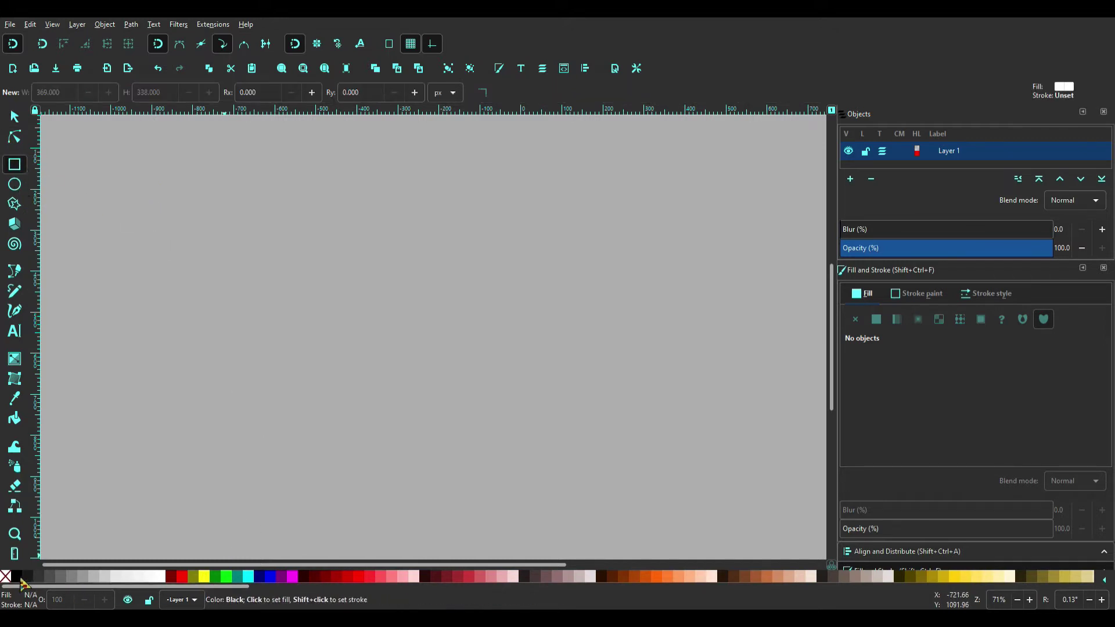
pyautogui.click(16, 576)
pyautogui.moveTo(108, 224); pyautogui.dragTo(586, 511)
pyautogui.click(15, 117)
pyautogui.moveTo(229, 354); pyautogui.dragTo(171, 295)
pyautogui.click(673, 316)
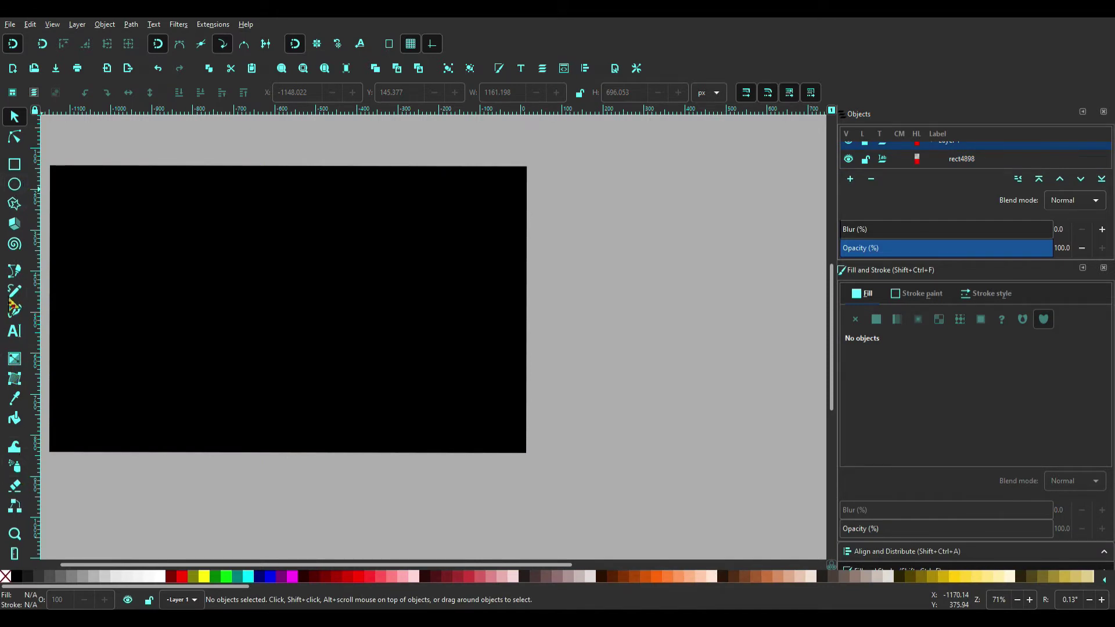
# - Add the text "glow text" on the empty canvas beside the black rectangle
pyautogui.click(14, 331)
pyautogui.click(573, 290)
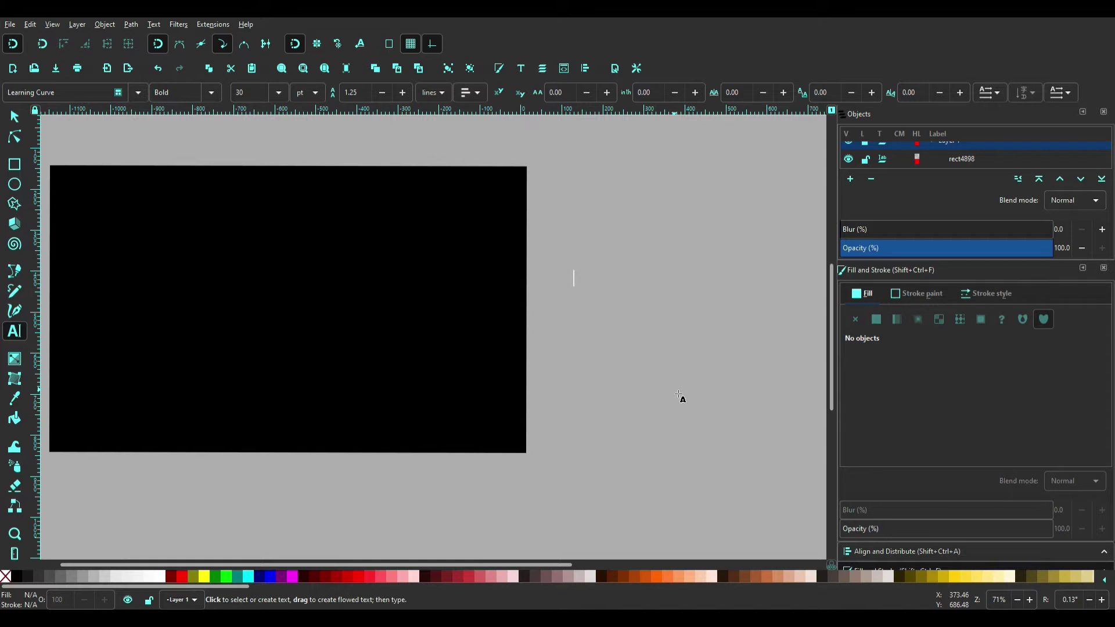
pyautogui.write('y')
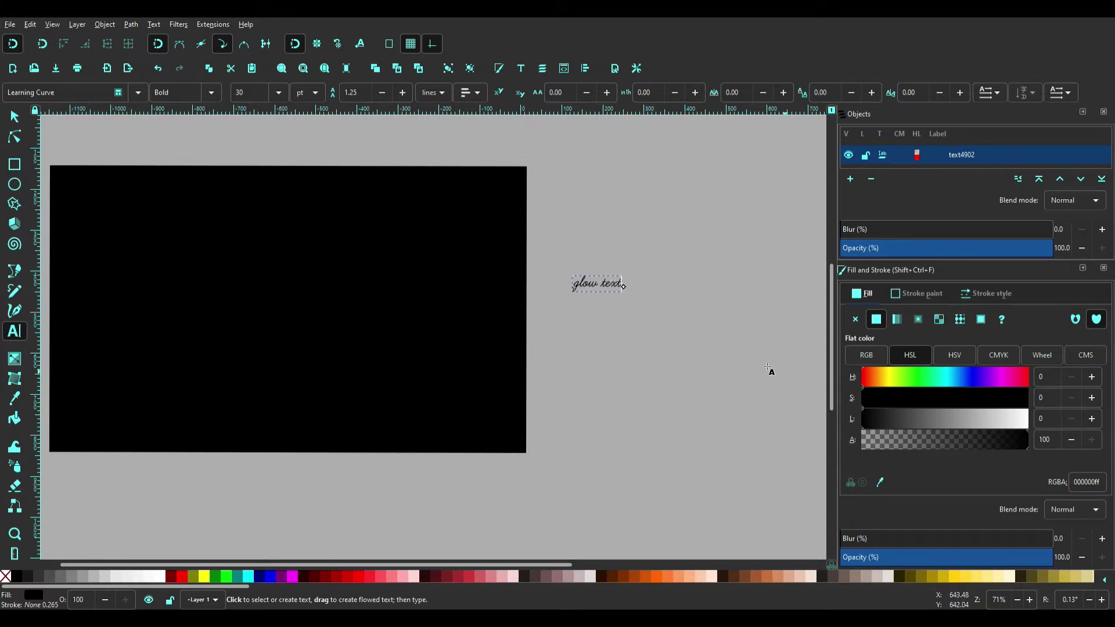
# - Enlarge the text to about 621 by 253 px and move it lower on the canvas, clear of the rectangle
pyautogui.click(14, 116)
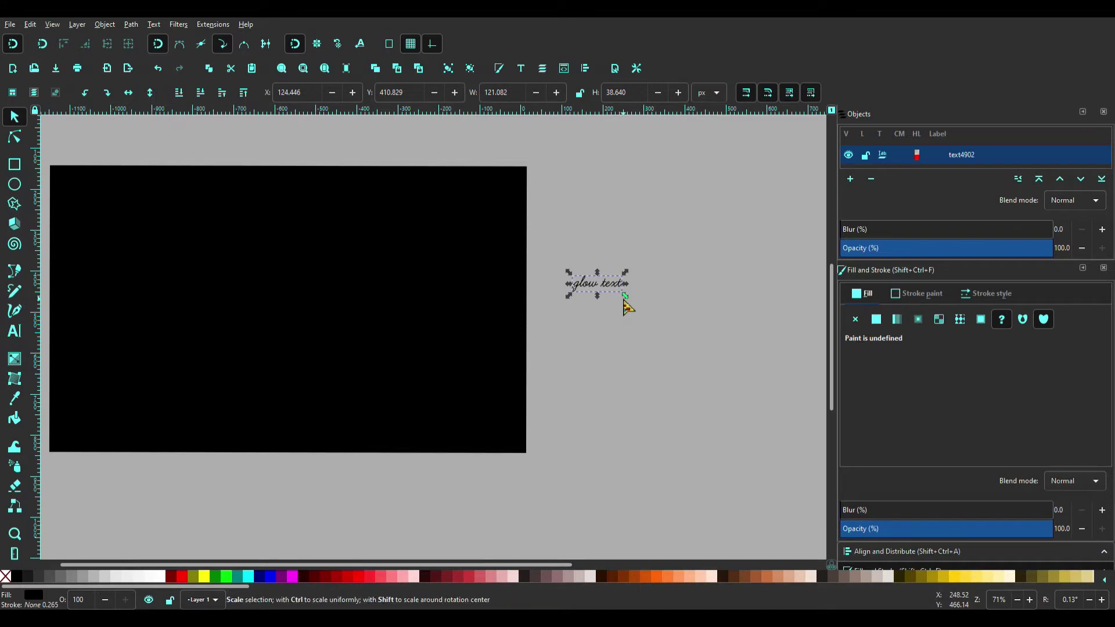
pyautogui.moveTo(626, 295); pyautogui.dragTo(529, 423)
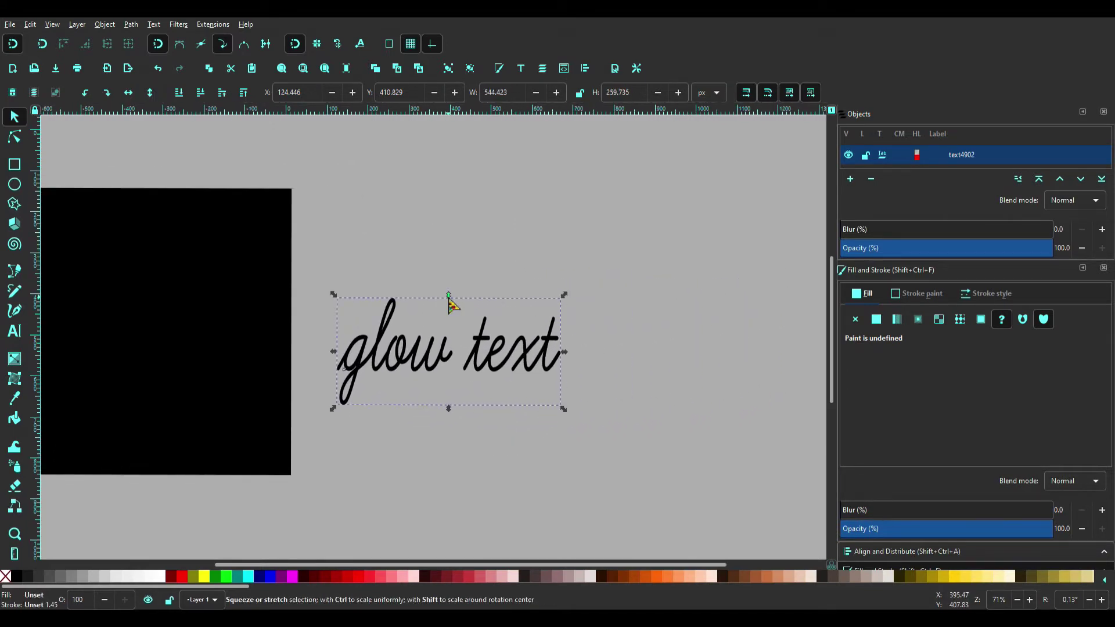
pyautogui.moveTo(451, 298); pyautogui.dragTo(452, 308)
pyautogui.moveTo(569, 418); pyautogui.dragTo(595, 426)
pyautogui.moveTo(510, 371); pyautogui.dragTo(578, 477)
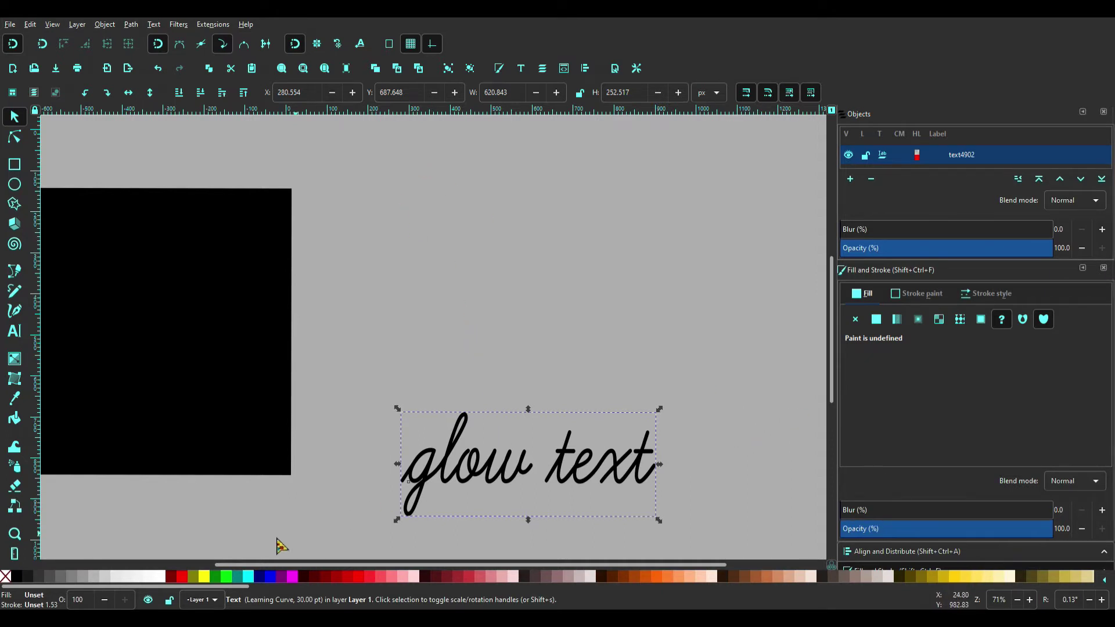
# - Fill the text with bright green (00ff00) and place a duplicate of it directly above the original
pyautogui.click(226, 576)
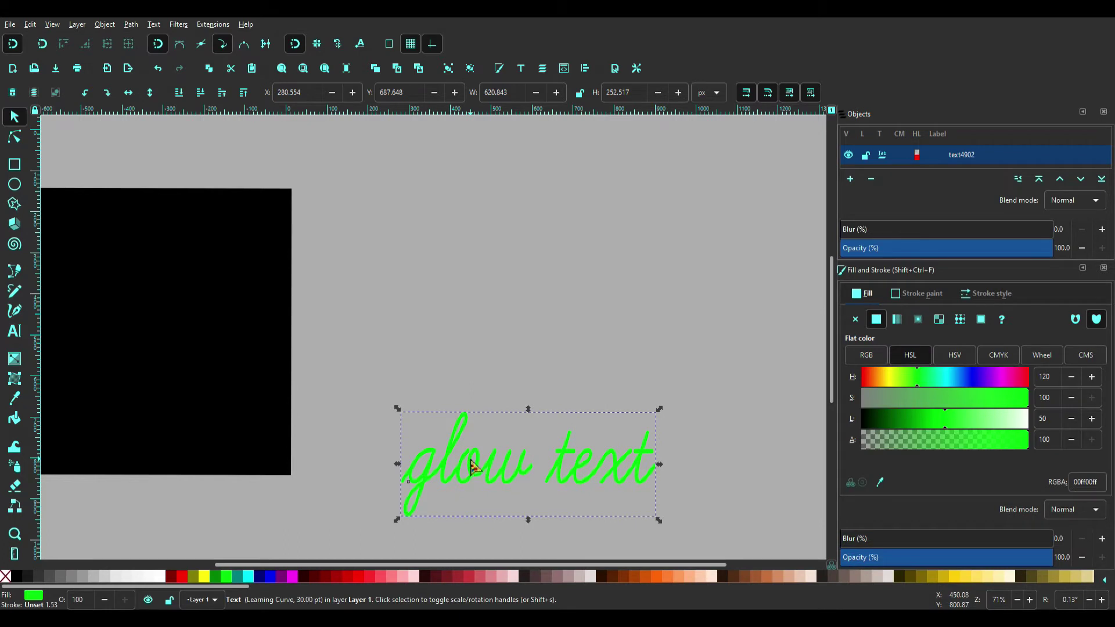
pyautogui.hotkey('ctrl', 'd')
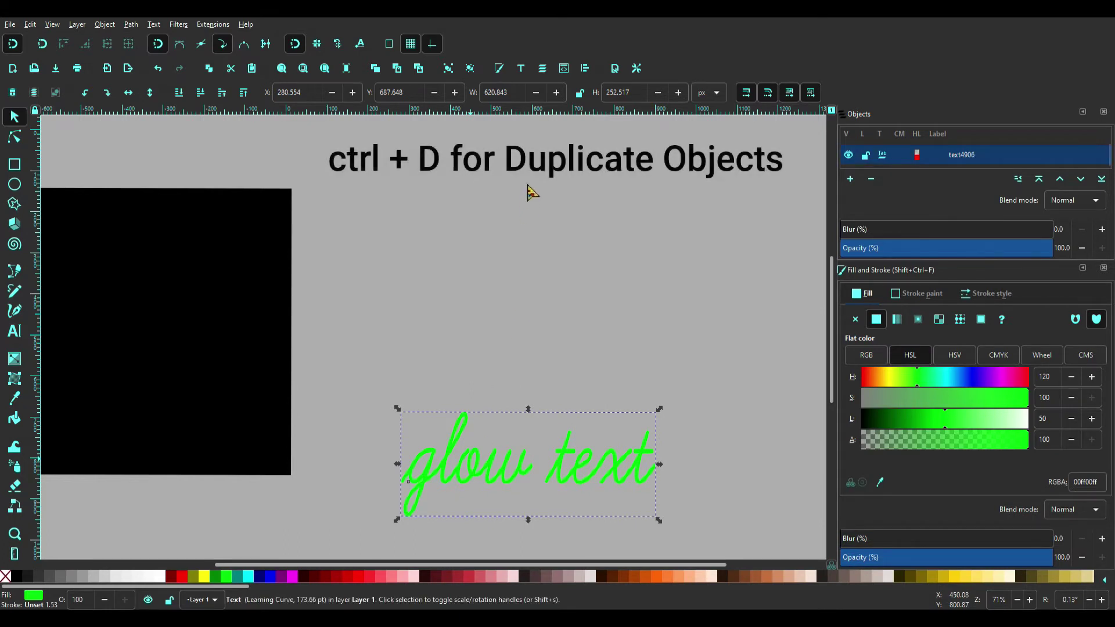
pyautogui.press('Up')
pyautogui.press('Up')
pyautogui.press('Up')
pyautogui.press('Up')
pyautogui.press('Up')
pyautogui.press('Up')
pyautogui.press('Up')
pyautogui.press('Up')
pyautogui.press('Up')
pyautogui.press('Up')
pyautogui.press('Up')
pyautogui.press('Up')
pyautogui.press('Up')
pyautogui.press('Up')
pyautogui.press('Up')
pyautogui.press('Up')
pyautogui.press('Up')
pyautogui.press('Up')
pyautogui.press('Up')
pyautogui.press('Up')
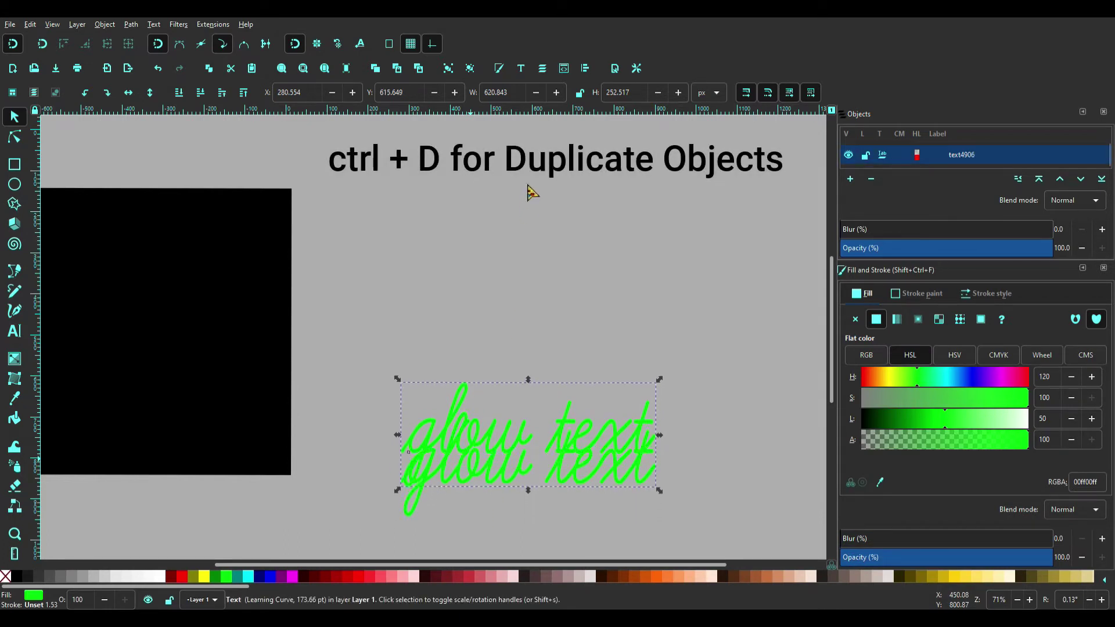
pyautogui.press('Up')
pyautogui.press('Up')
pyautogui.press('Up')
pyautogui.press('Up')
pyautogui.press('Up')
pyautogui.press('Up')
pyautogui.press('Up')
pyautogui.press('Up')
pyautogui.press('Up')
pyautogui.press('Up')
pyautogui.press('Up')
pyautogui.press('Up')
pyautogui.press('Up')
pyautogui.press('Up')
pyautogui.press('Up')
pyautogui.press('Up')
pyautogui.press('Up')
pyautogui.press('Up')
pyautogui.press('Up')
pyautogui.press('Up')
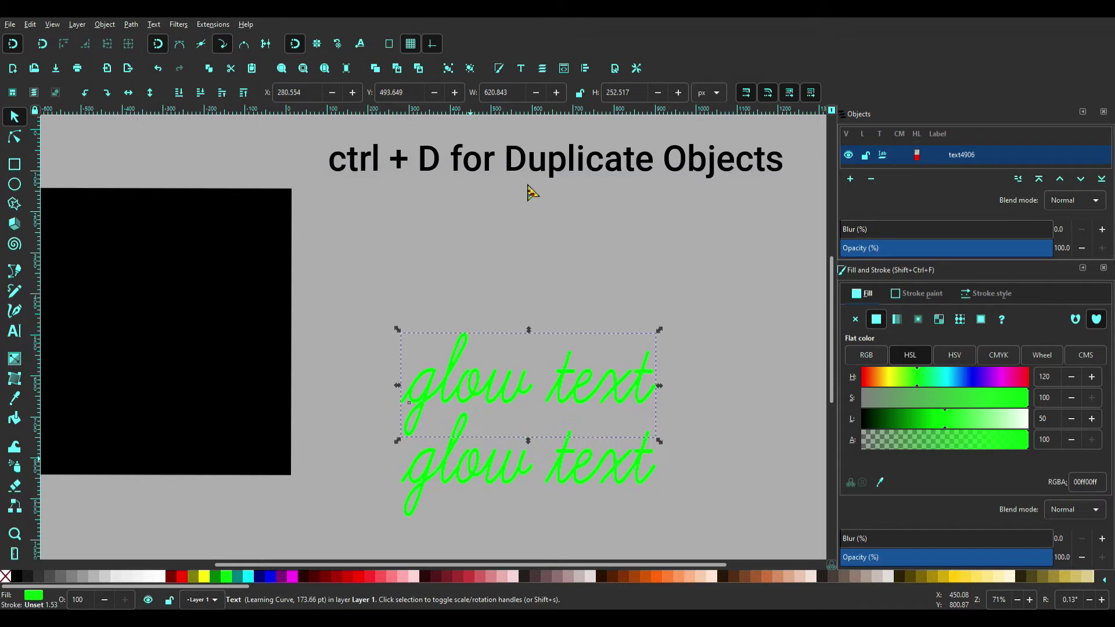
pyautogui.press('Up')
pyautogui.press('Up')
pyautogui.press('Up')
pyautogui.press('Up')
pyautogui.press('Up')
pyautogui.press('Up')
pyautogui.press('Up')
pyautogui.press('Up')
pyautogui.press('Up')
pyautogui.press('Up')
pyautogui.press('Up')
pyautogui.press('Up')
pyautogui.press('Up')
pyautogui.press('Up')
pyautogui.press('Up')
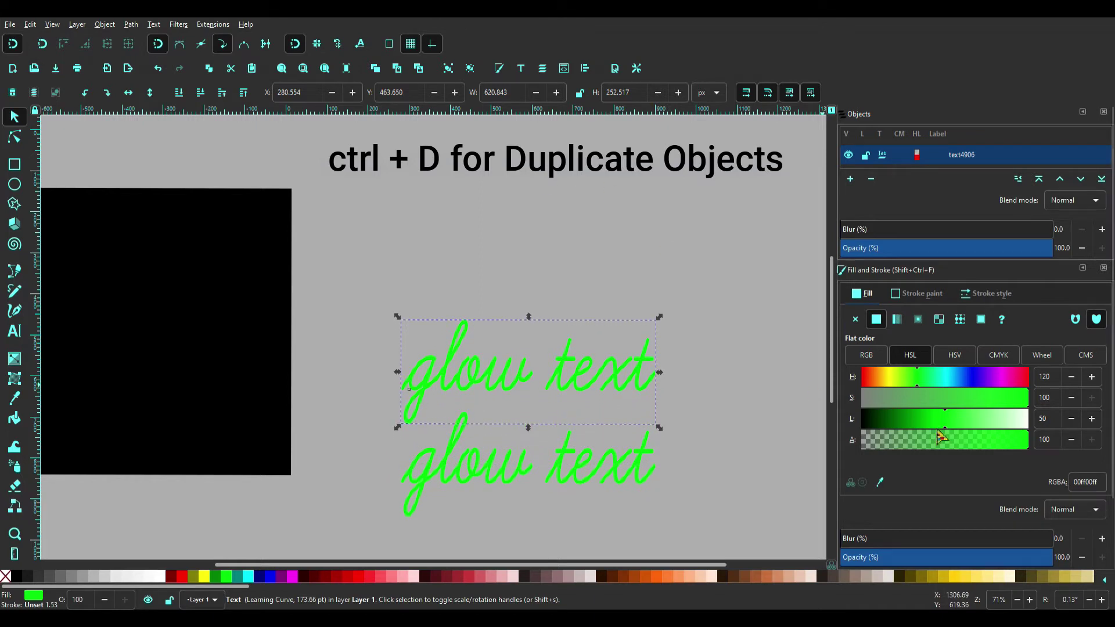
# - Set the duplicate's fill lightness to 61 and place a copy of it directly above as a third text
pyautogui.click(963, 422)
pyautogui.moveTo(962, 421); pyautogui.dragTo(965, 427)
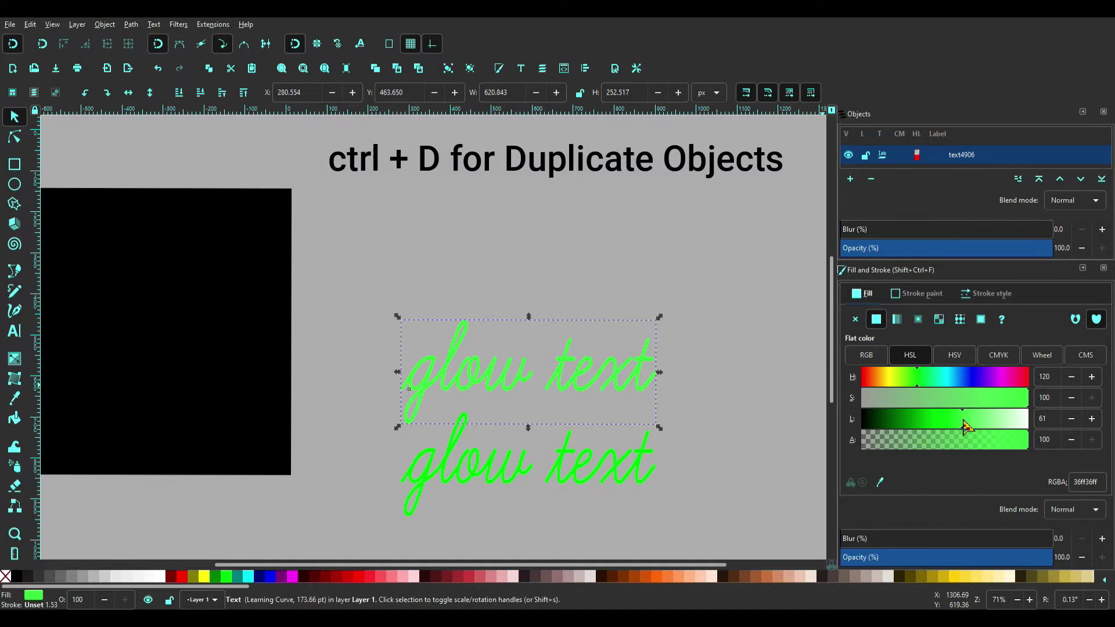
pyautogui.press('Up')
pyautogui.press('Up')
pyautogui.press('Up')
pyautogui.press('Up')
pyautogui.press('Up')
pyautogui.press('Up')
pyautogui.press('Up')
pyautogui.press('Up')
pyautogui.press('Up')
pyautogui.press('Up')
pyautogui.press('Up')
pyautogui.press('Up')
pyautogui.press('Up')
pyautogui.press('Up')
pyautogui.press('Up')
pyautogui.press('Up')
pyautogui.press('Up')
pyautogui.press('Up')
pyautogui.press('Up')
pyautogui.press('Up')
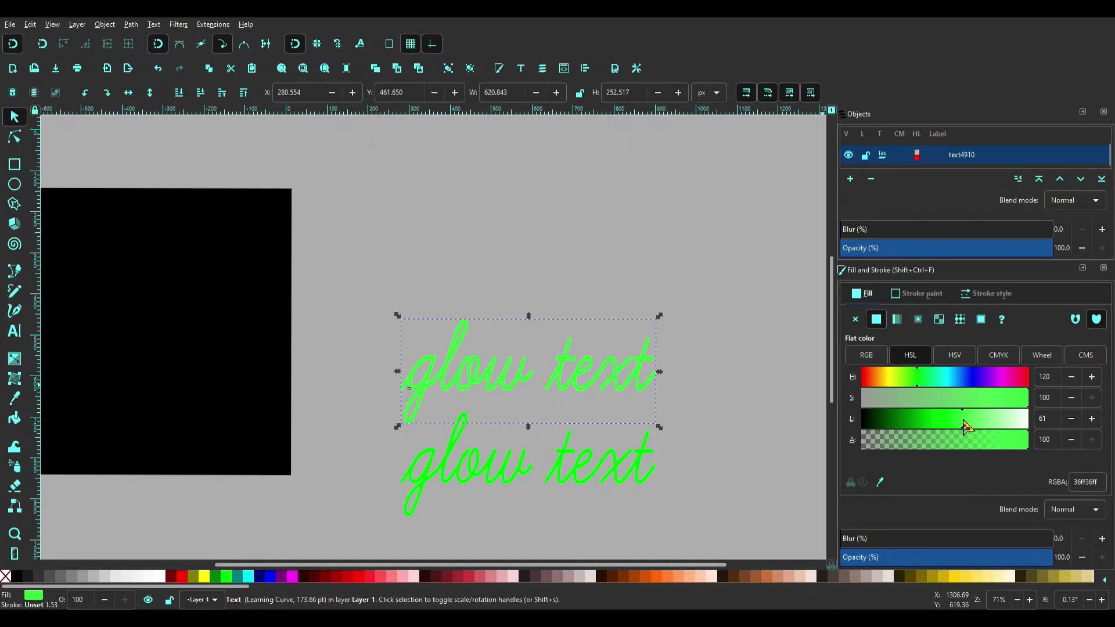
pyautogui.press('Up')
pyautogui.press('Up')
pyautogui.press('Up')
pyautogui.press('Up')
pyautogui.press('Up')
pyautogui.press('Up')
pyautogui.press('Up')
pyautogui.press('Up')
pyautogui.press('Up')
pyautogui.press('Up')
pyautogui.press('Up')
pyautogui.press('Up')
pyautogui.press('Up')
pyautogui.press('Up')
pyautogui.press('Up')
pyautogui.press('Up')
pyautogui.press('Up')
pyautogui.press('Up')
pyautogui.press('Up')
pyautogui.press('Up')
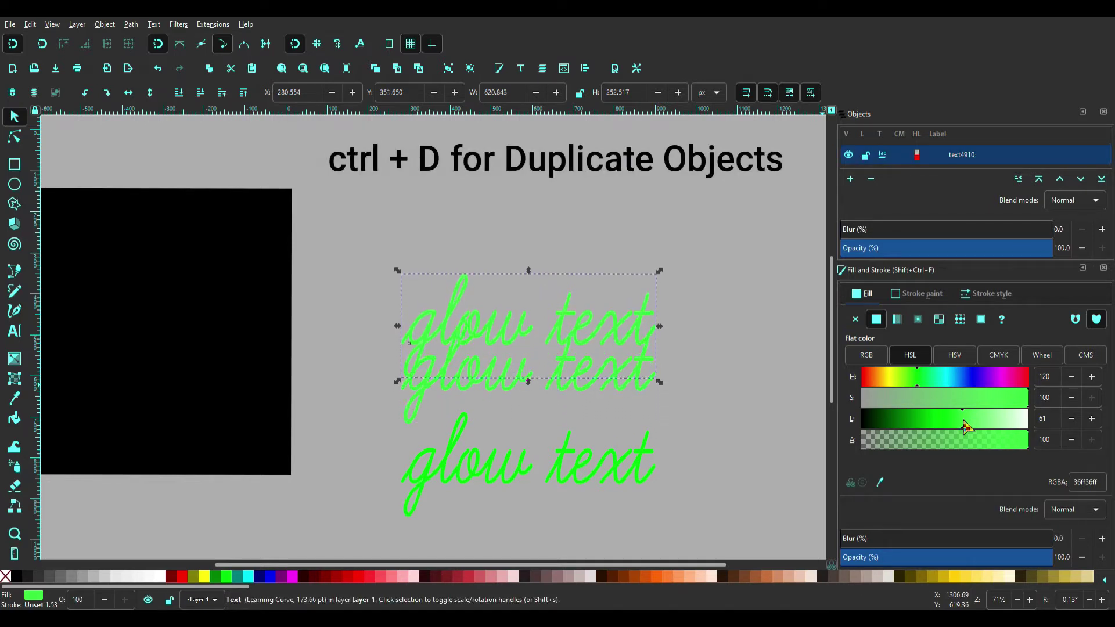
pyautogui.press('Up')
pyautogui.press('Up')
pyautogui.press('Up')
pyautogui.press('Up')
pyautogui.press('Up')
pyautogui.press('Up')
pyautogui.press('Up')
pyautogui.press('Up')
pyautogui.press('Up')
pyautogui.press('Up')
pyautogui.press('Up')
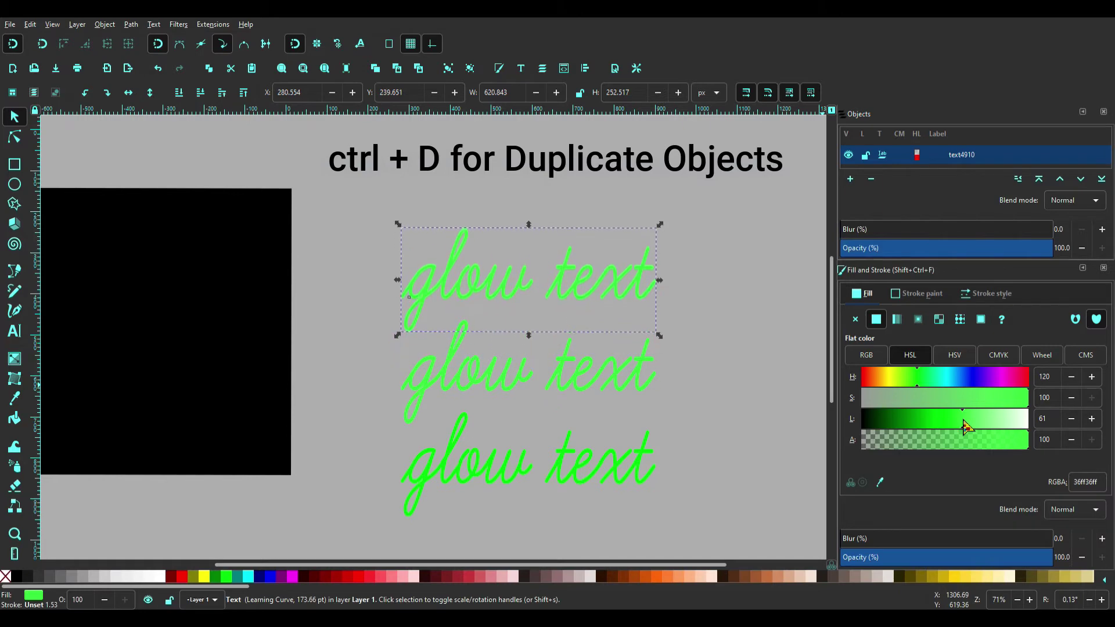
# - Set the third text's fill lightness to 74 and place a copy of it directly above as a fourth text
pyautogui.click(987, 428)
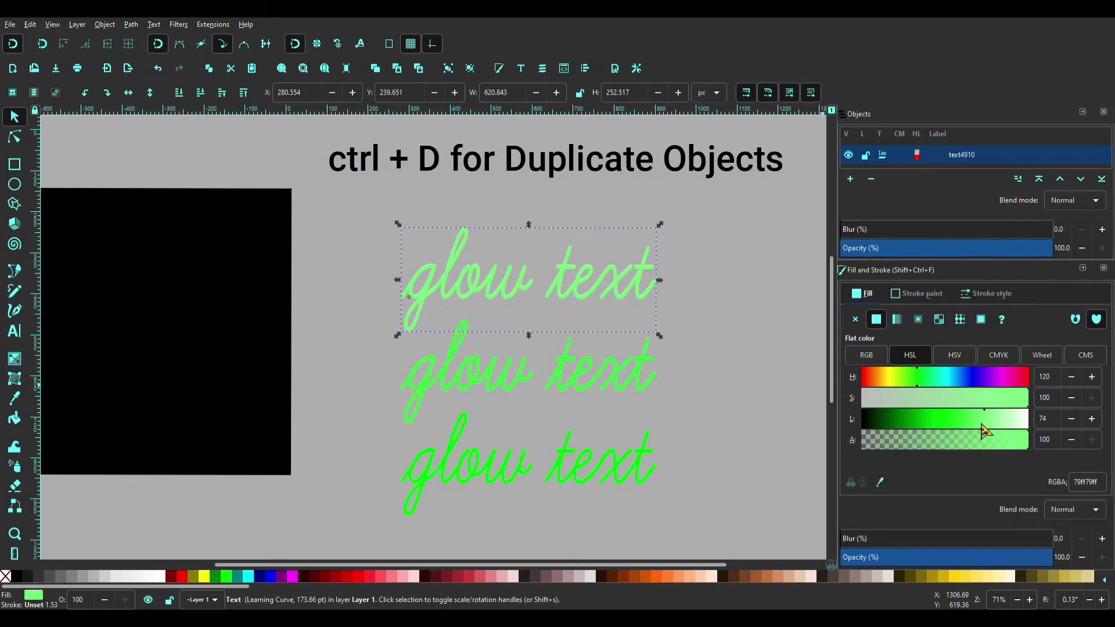
pyautogui.hotkey('ctrl', 'd')
pyautogui.press('Up')
pyautogui.press('Up')
pyautogui.press('Up')
pyautogui.press('Up')
pyautogui.press('Up')
pyautogui.press('Up')
pyautogui.press('Up')
pyautogui.press('Up')
pyautogui.press('Up')
pyautogui.press('Up')
pyautogui.press('Up')
pyautogui.press('Up')
pyautogui.press('Up')
pyautogui.press('Up')
pyautogui.press('Up')
pyautogui.press('Up')
pyautogui.press('Up')
pyautogui.press('Up')
pyautogui.press('Up')
pyautogui.press('Up')
pyautogui.press('Up')
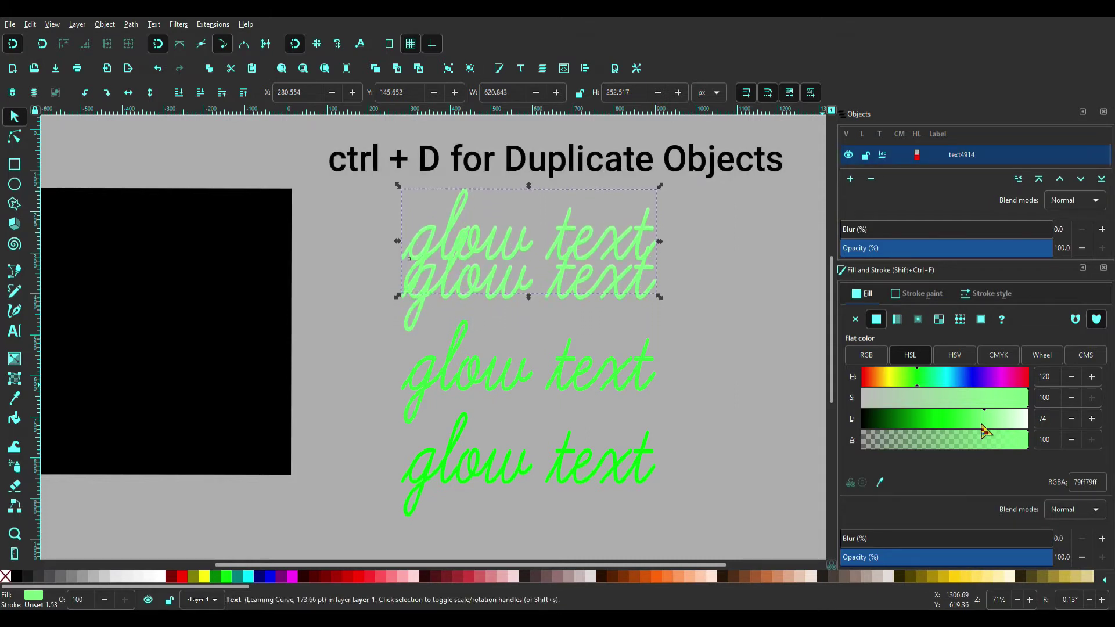
pyautogui.press('Up')
pyautogui.press('Up')
pyautogui.press('Up')
pyautogui.press('Up')
pyautogui.press('Up')
pyautogui.press('Up')
pyautogui.press('Up')
pyautogui.press('Up')
pyautogui.press('Up')
pyautogui.press('Up')
pyautogui.press('Up')
pyautogui.press('Up')
pyautogui.press('Up')
pyautogui.press('Up')
pyautogui.press('Up')
pyautogui.press('Up')
pyautogui.press('Up')
pyautogui.press('Up')
pyautogui.press('Up')
pyautogui.press('Up')
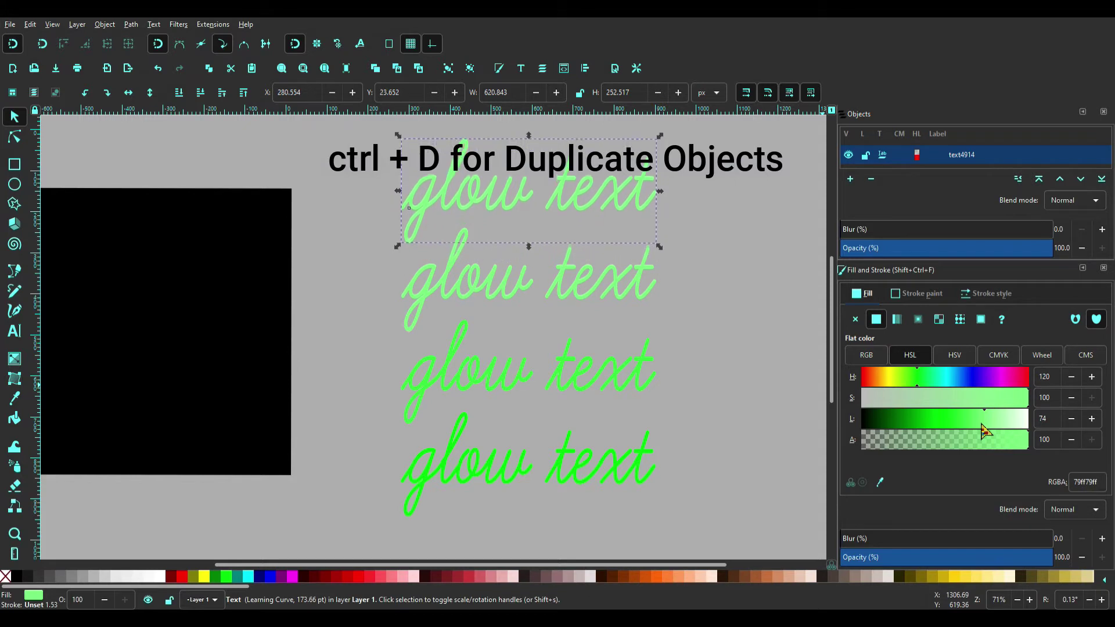
pyautogui.press('Up')
pyautogui.press('Up')
# - Set the fourth text's fill lightness to 98 for a near-white colour
pyautogui.click(1009, 425)
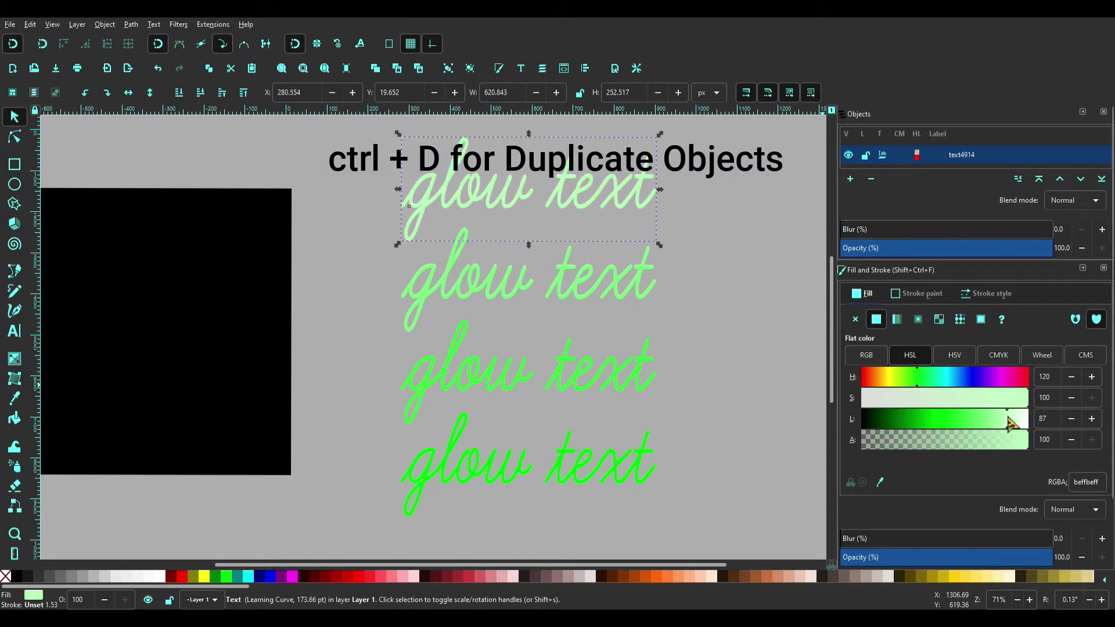
pyautogui.moveTo(1009, 424); pyautogui.dragTo(1026, 420)
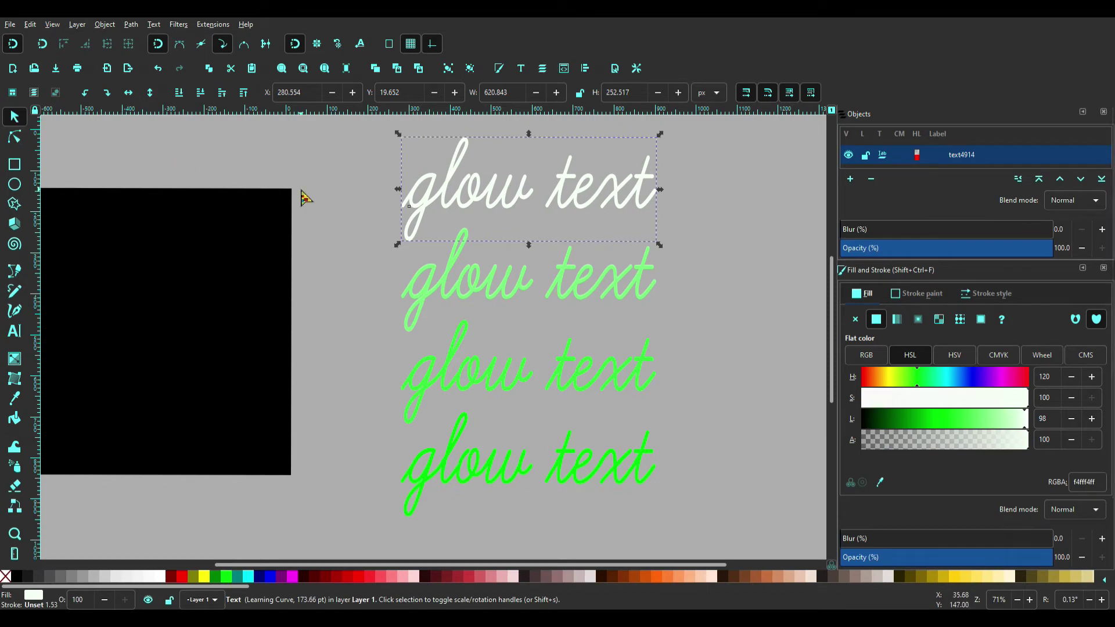
# - Blur the lowest, bright green text by 21.2%
pyautogui.click(428, 474)
pyautogui.click(439, 485)
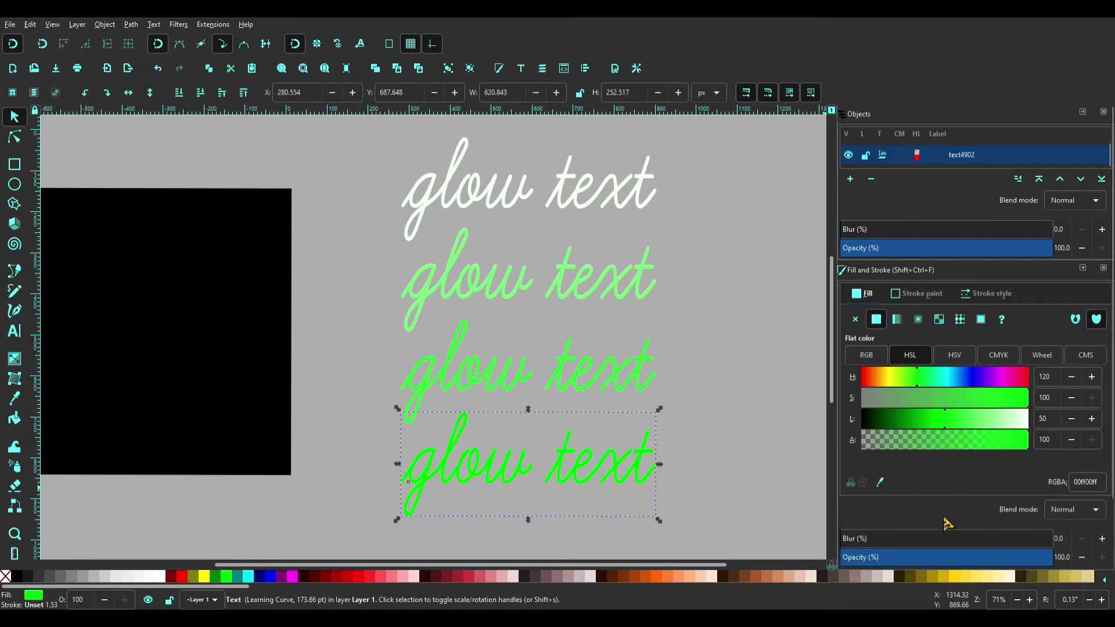
pyautogui.click(851, 542)
pyautogui.moveTo(851, 541); pyautogui.dragTo(888, 545)
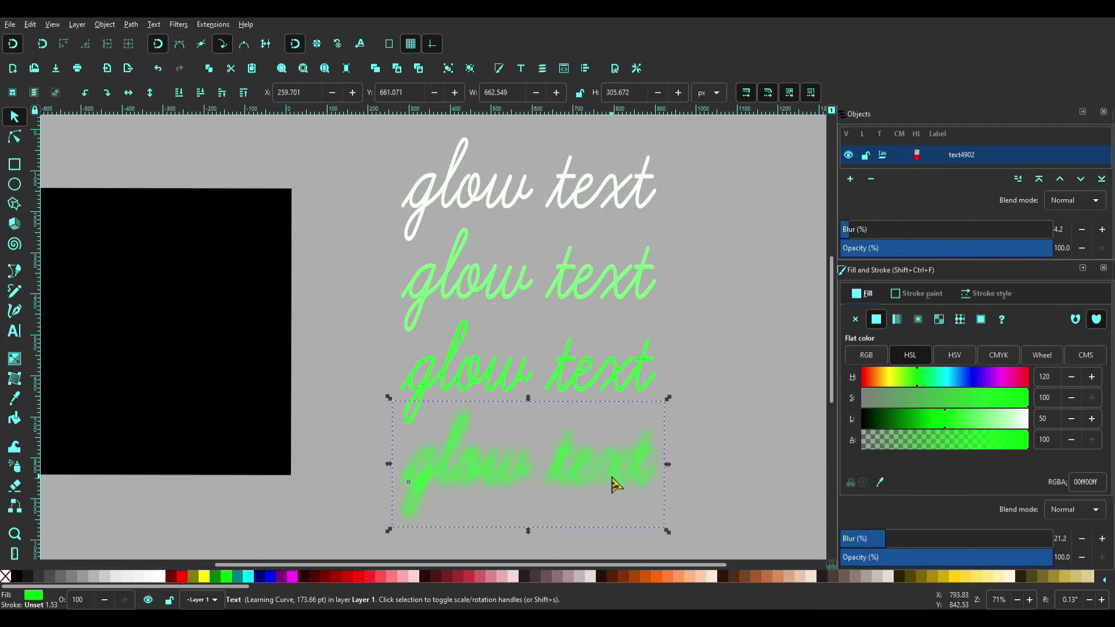
# - Duplicate the blurred green text in place and set the duplicate's blur to 41.6%
pyautogui.hotkey('ctrl', 'd')
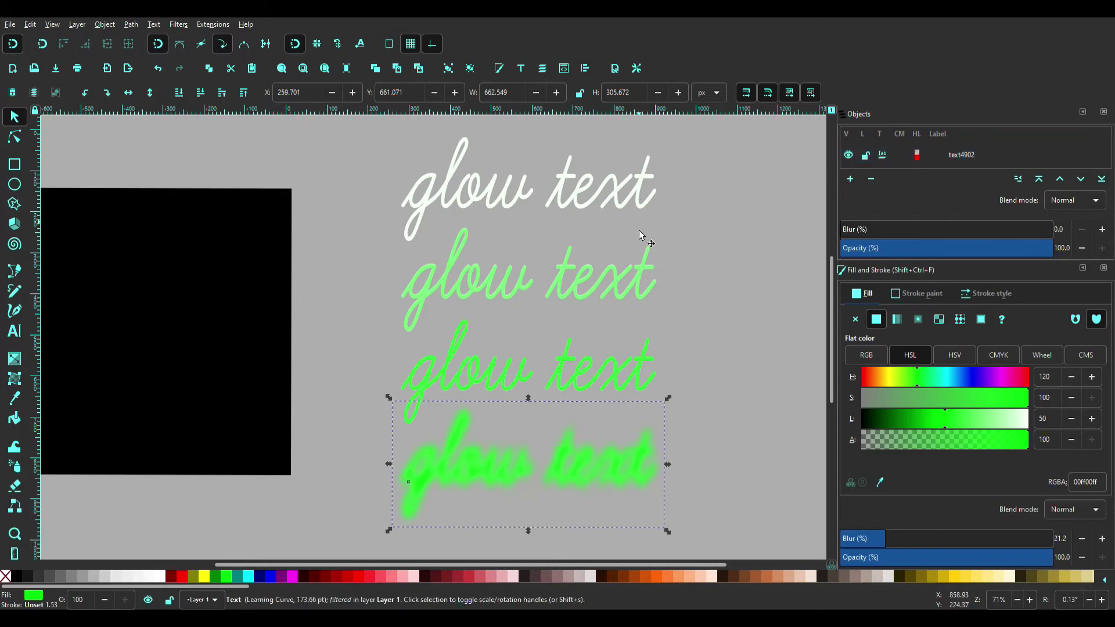
pyautogui.moveTo(875, 541); pyautogui.dragTo(933, 558)
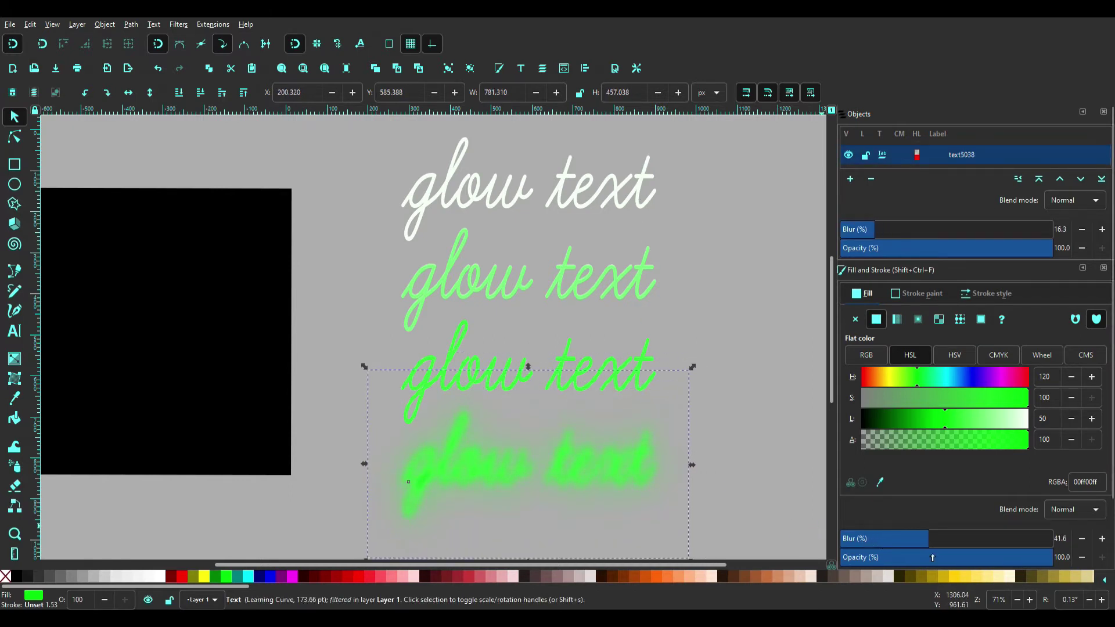
pyautogui.click(785, 487)
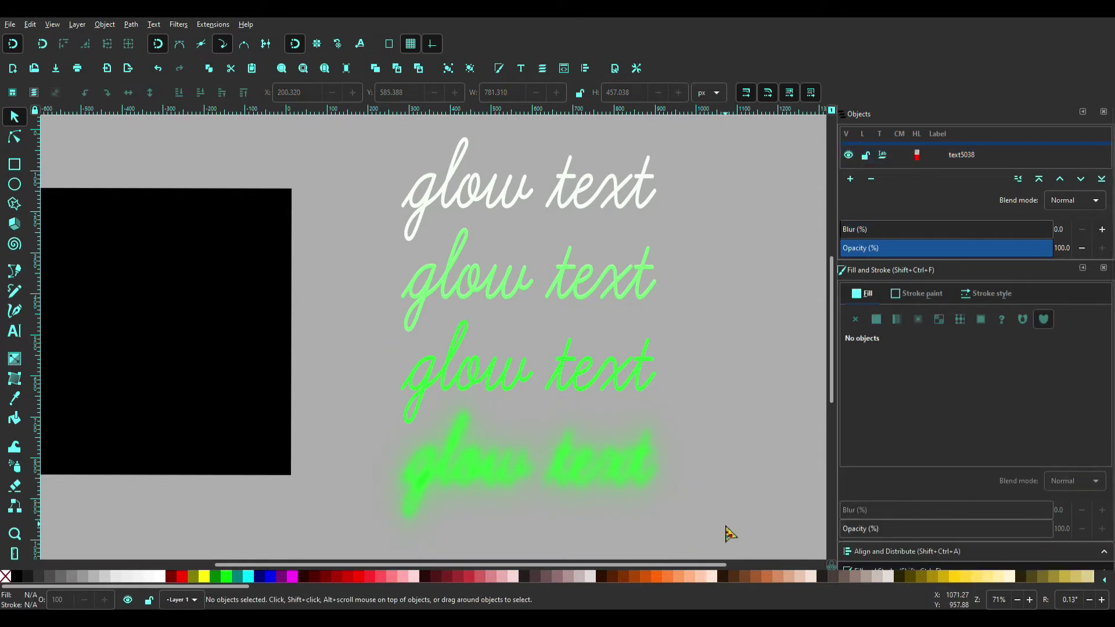
# - Move the more strongly blurred duplicate onto the black rectangle and position it near the rectangle's middle
pyautogui.moveTo(726, 533); pyautogui.dragTo(342, 427)
pyautogui.moveTo(698, 556); pyautogui.dragTo(288, 347)
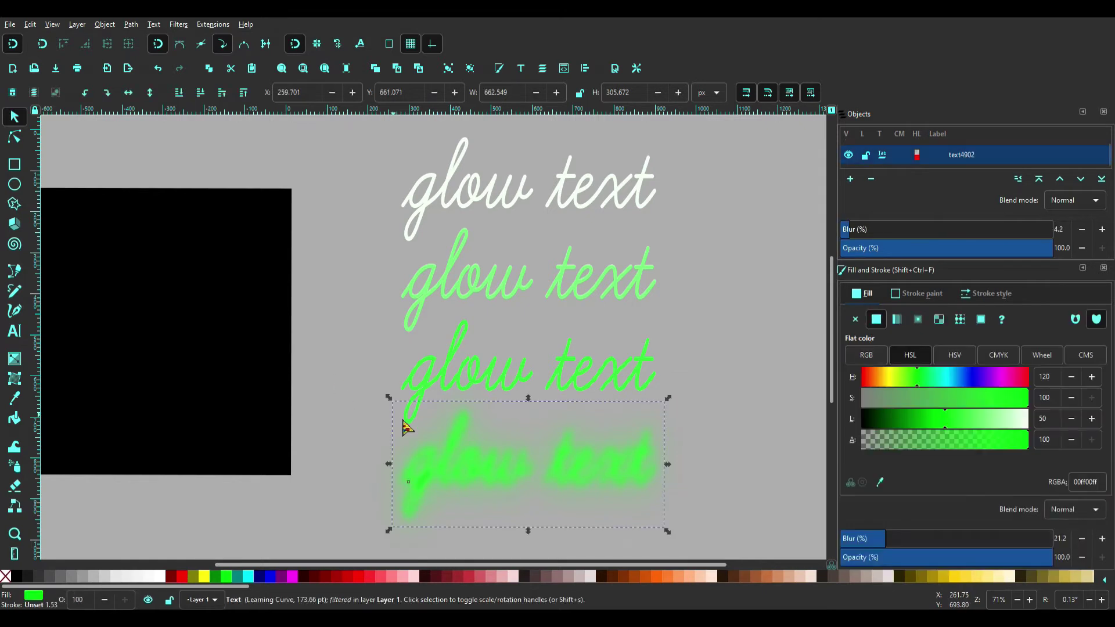
pyautogui.moveTo(435, 479); pyautogui.dragTo(93, 406)
pyautogui.moveTo(340, 431); pyautogui.dragTo(611, 456)
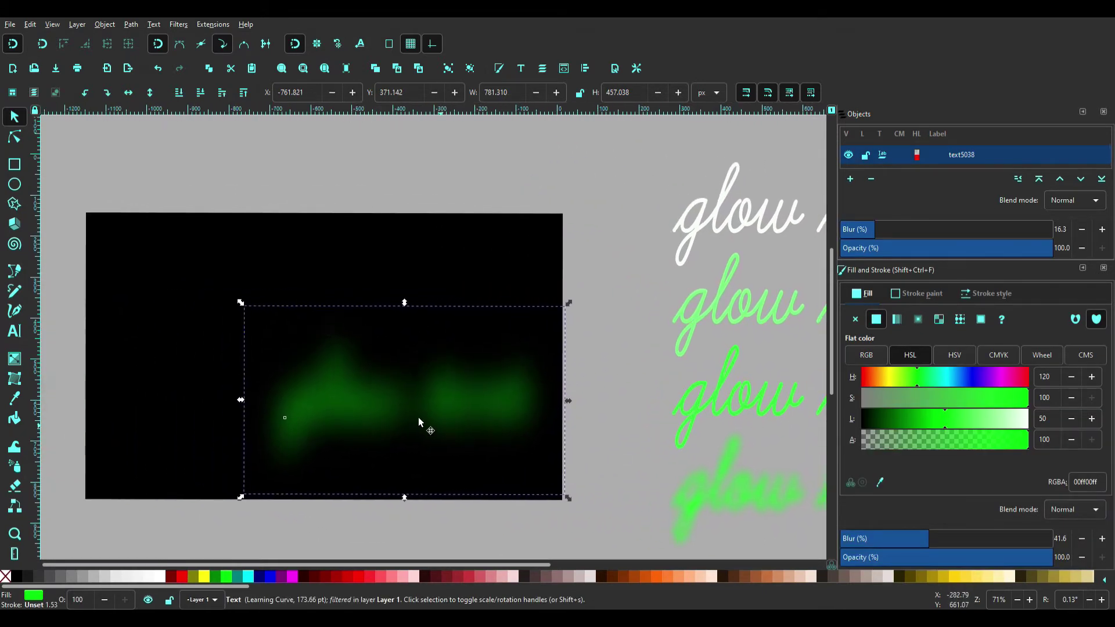
pyautogui.moveTo(447, 411); pyautogui.dragTo(360, 366)
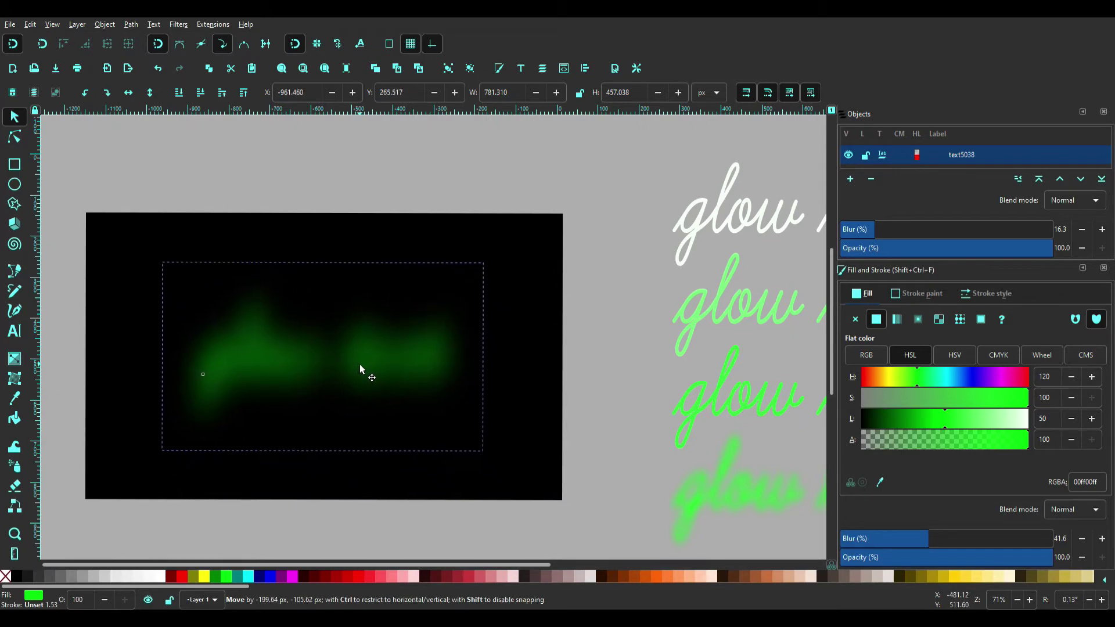
# - Move the less blurred green text onto the black rectangle, over the wide glow
pyautogui.click(625, 398)
pyautogui.moveTo(630, 399); pyautogui.dragTo(453, 403)
pyautogui.click(504, 478)
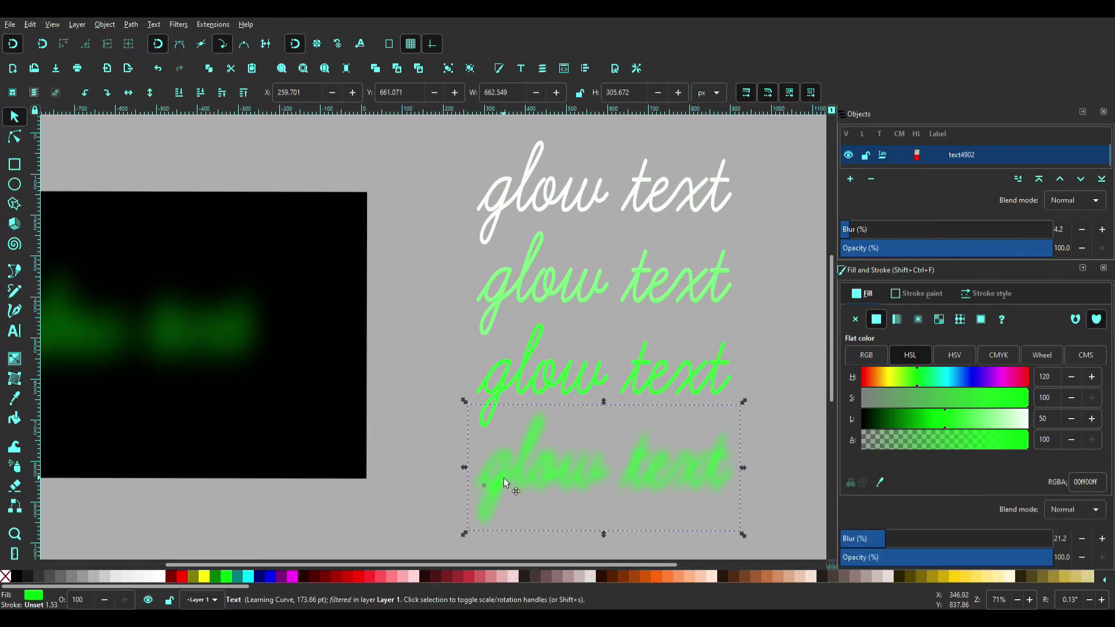
pyautogui.moveTo(503, 477); pyautogui.dragTo(28, 336)
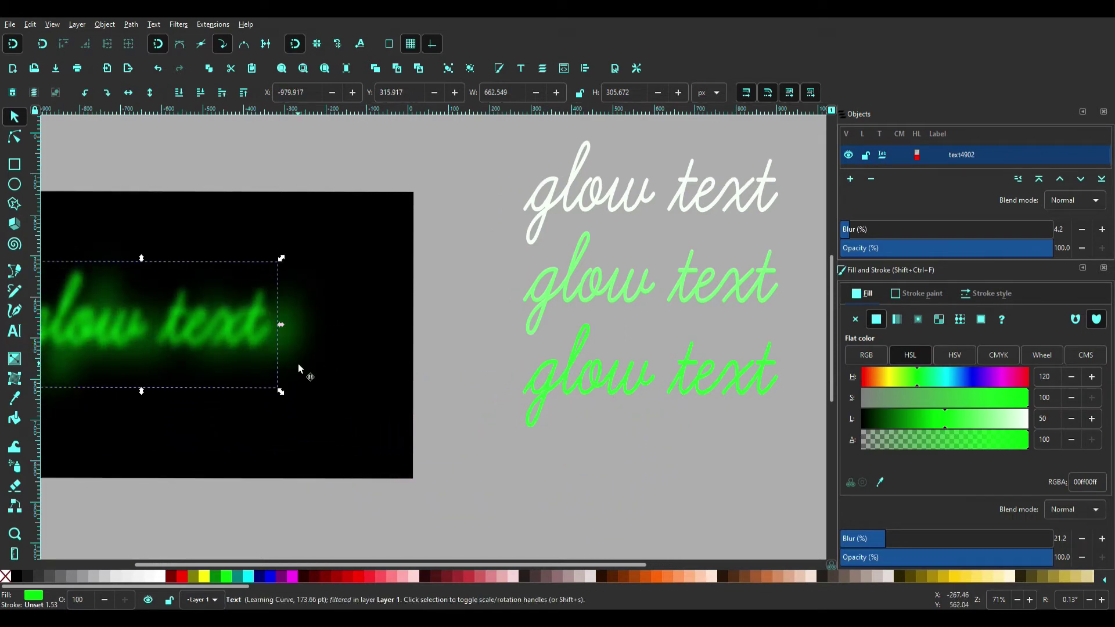
pyautogui.moveTo(298, 363); pyautogui.dragTo(422, 386)
# - Adjust the positions of the two blurred texts on the black rectangle until they coincide
pyautogui.moveTo(265, 354)
pyautogui.mouseDown()
pyautogui.moveTo(277, 350)
pyautogui.moveTo(235, 353)
pyautogui.moveTo(266, 353)
pyautogui.mouseUp()
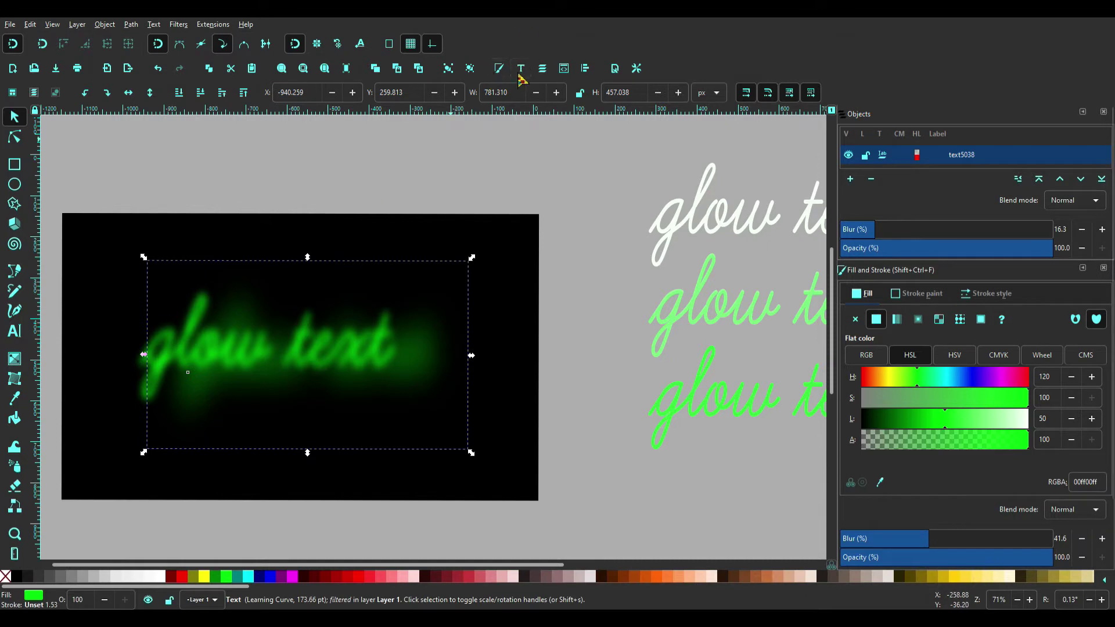
pyautogui.click(586, 68)
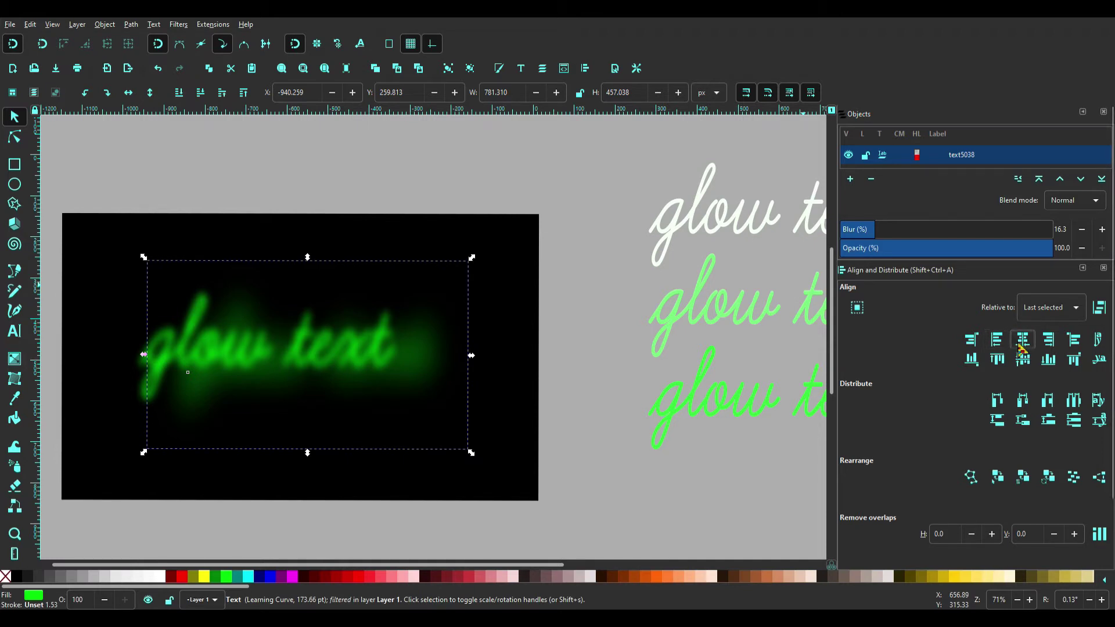
pyautogui.moveTo(363, 358)
pyautogui.mouseDown()
pyautogui.moveTo(401, 358)
pyautogui.moveTo(362, 350)
pyautogui.mouseUp()
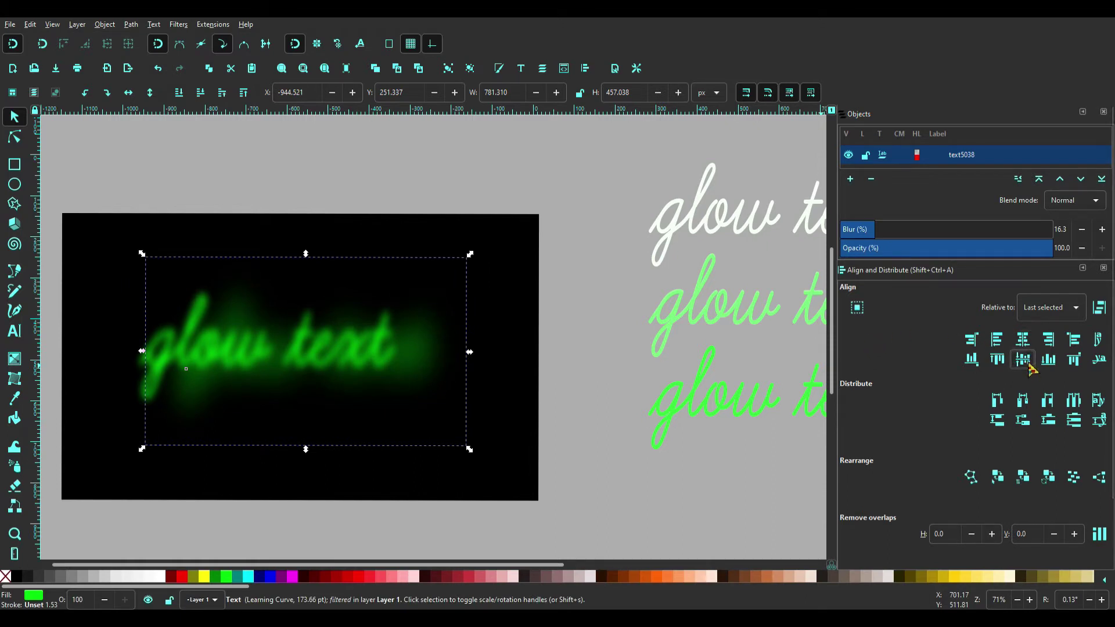
pyautogui.click(551, 383)
pyautogui.click(228, 362)
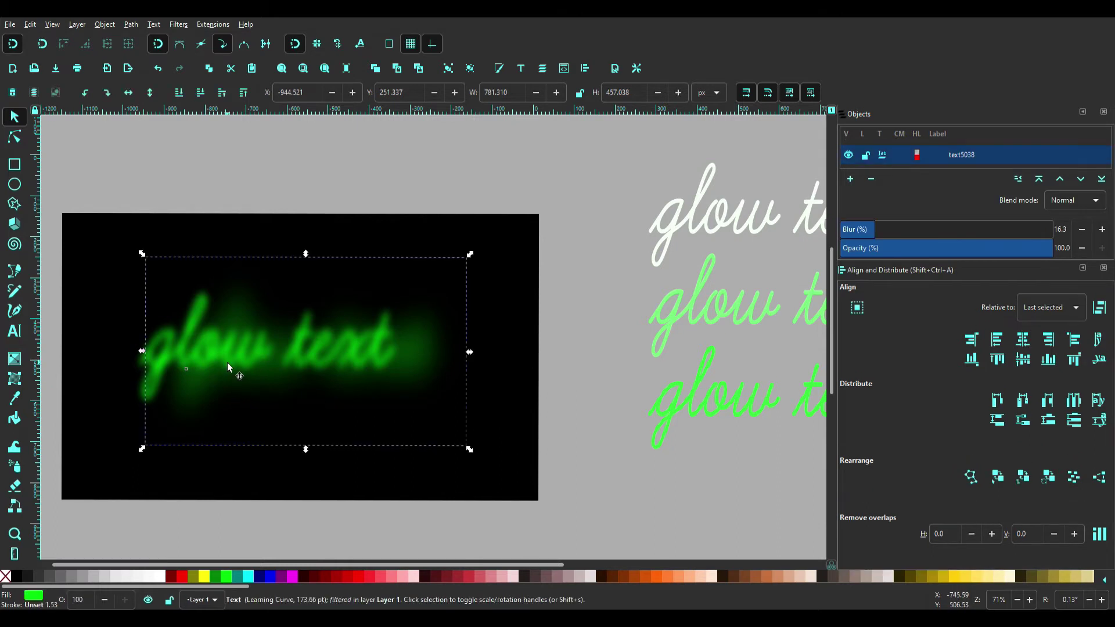
pyautogui.moveTo(228, 362)
pyautogui.mouseDown()
pyautogui.moveTo(259, 361)
pyautogui.moveTo(243, 362)
pyautogui.mouseUp()
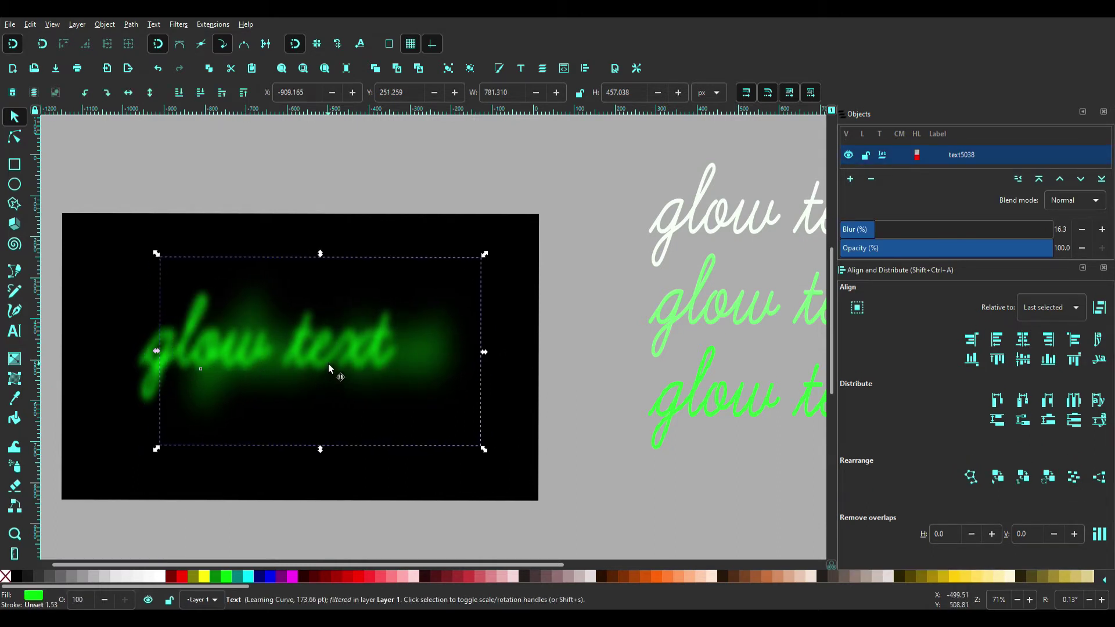
pyautogui.moveTo(384, 381); pyautogui.dragTo(376, 382)
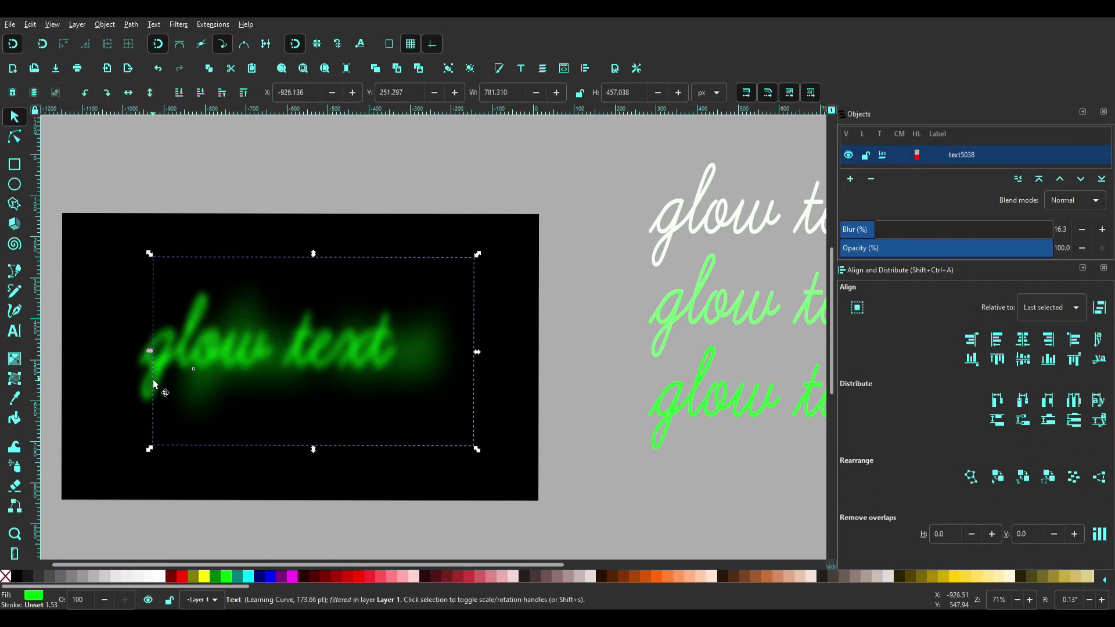
pyautogui.moveTo(152, 379); pyautogui.dragTo(205, 381)
pyautogui.click(612, 380)
# - Blur the lowest text remaining beside the rectangle, with lightness 61, by 13.6%
pyautogui.moveTo(606, 382); pyautogui.dragTo(426, 364)
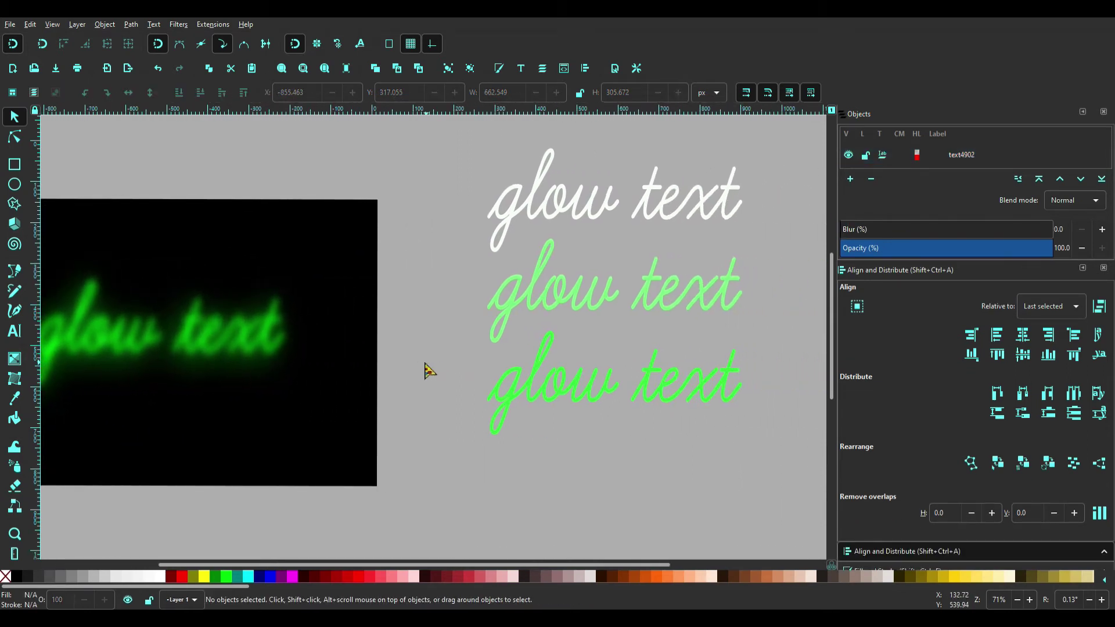
pyautogui.moveTo(770, 470); pyautogui.dragTo(438, 345)
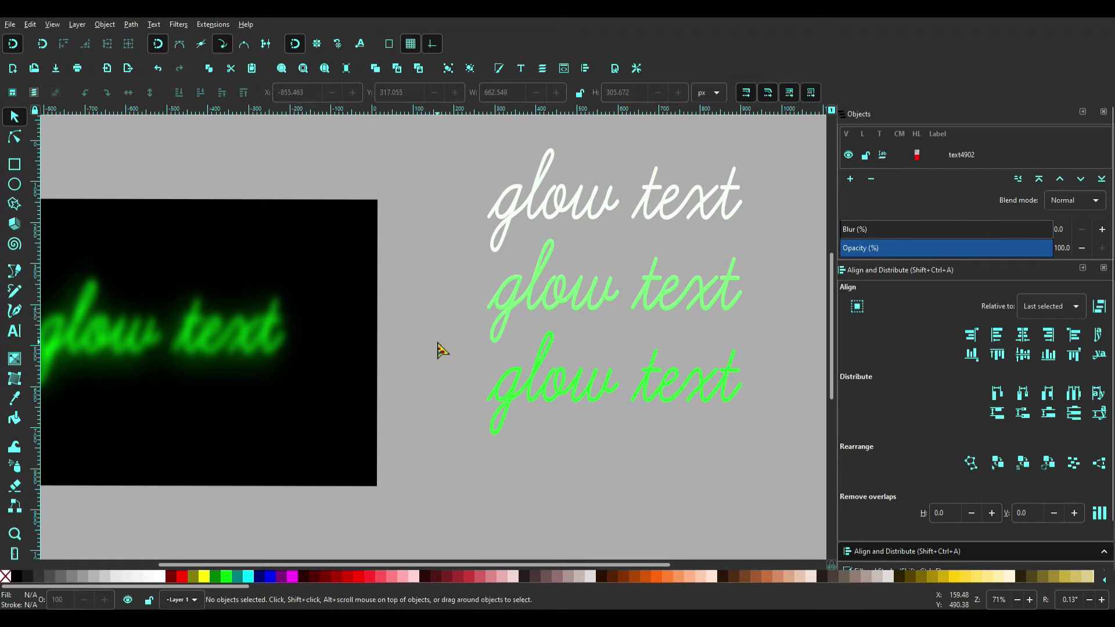
pyautogui.moveTo(774, 478); pyautogui.dragTo(470, 342)
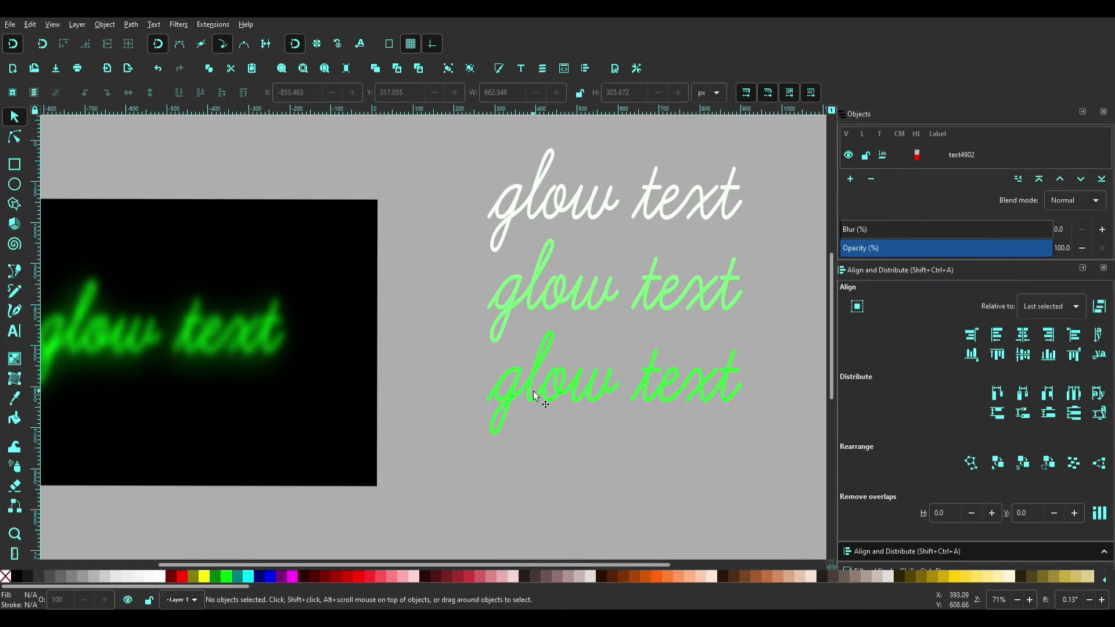
pyautogui.click(524, 399)
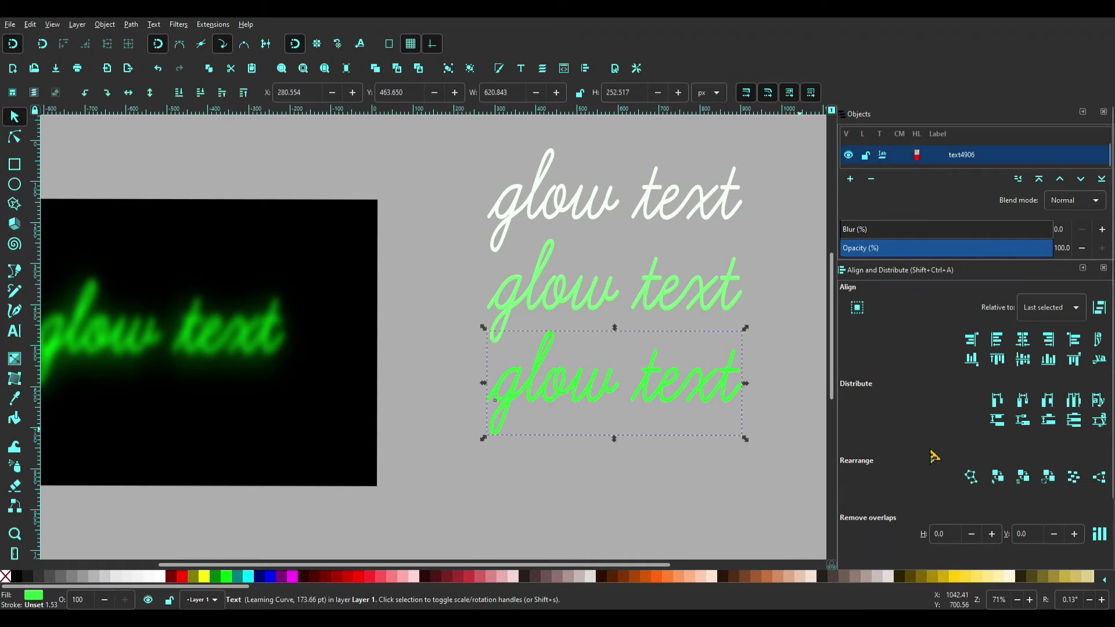
pyautogui.click(498, 68)
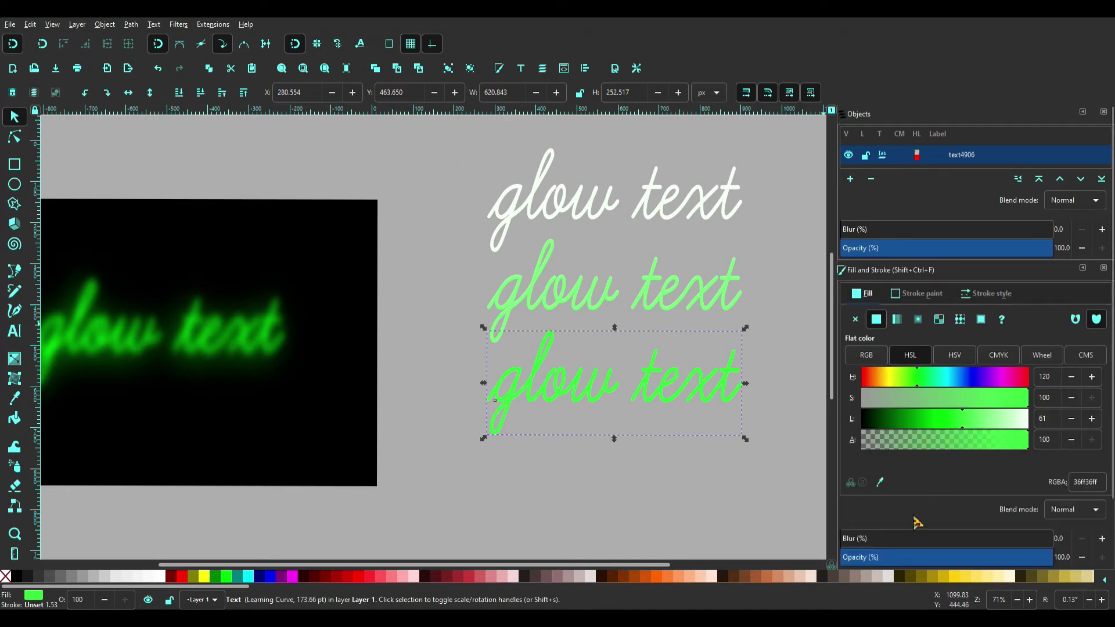
pyautogui.moveTo(860, 539)
pyautogui.mouseDown()
pyautogui.moveTo(887, 541)
pyautogui.moveTo(872, 541)
pyautogui.mouseUp()
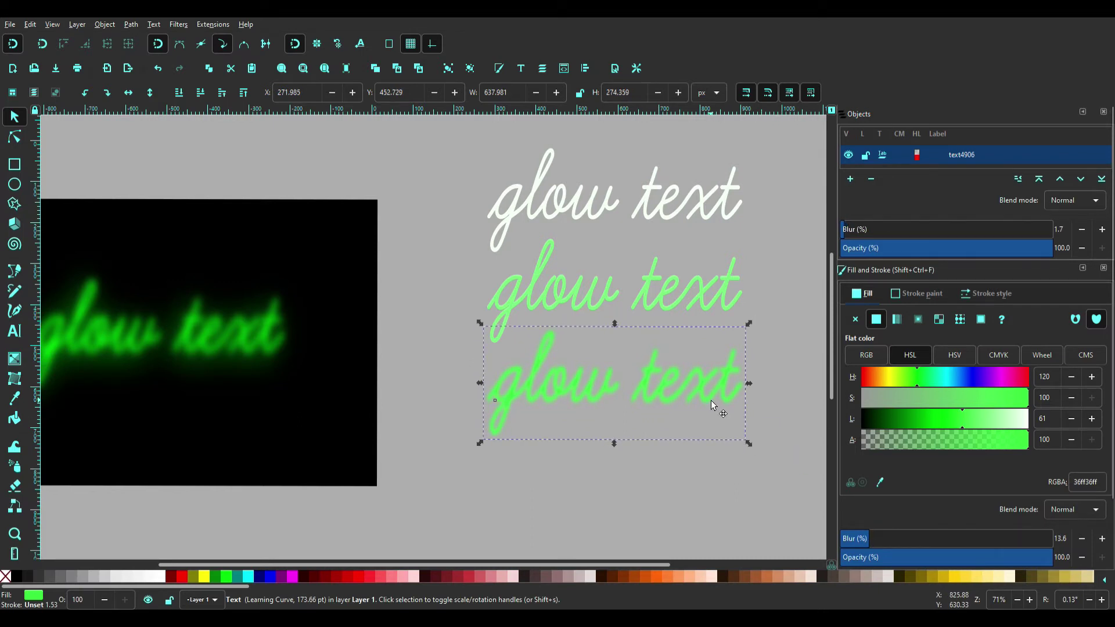
# - Place the lightness 61 text exactly over the glow on the black rectangle and set its blur to 16.3%
pyautogui.moveTo(714, 405); pyautogui.dragTo(235, 360)
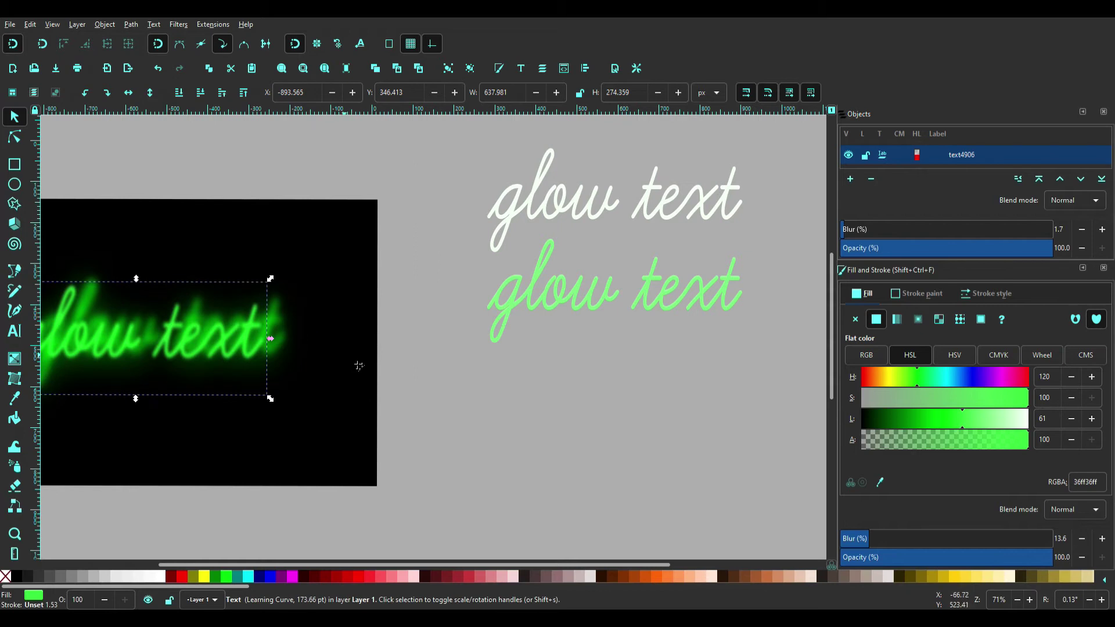
pyautogui.hscroll(-5, 358, 365)
pyautogui.click(433, 361)
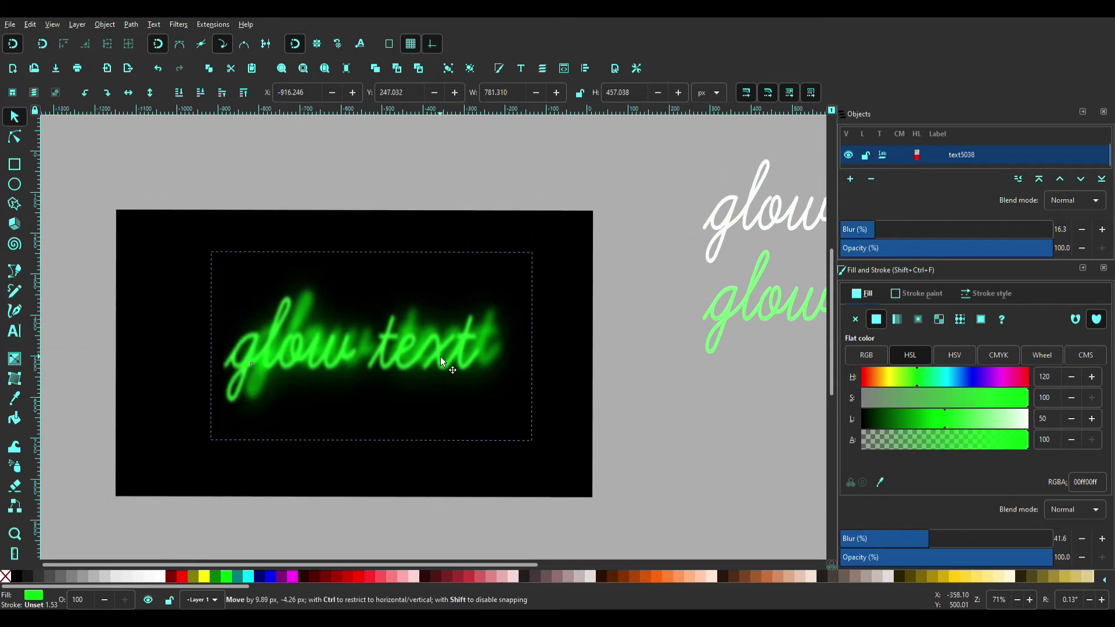
pyautogui.click(403, 361)
pyautogui.click(135, 377)
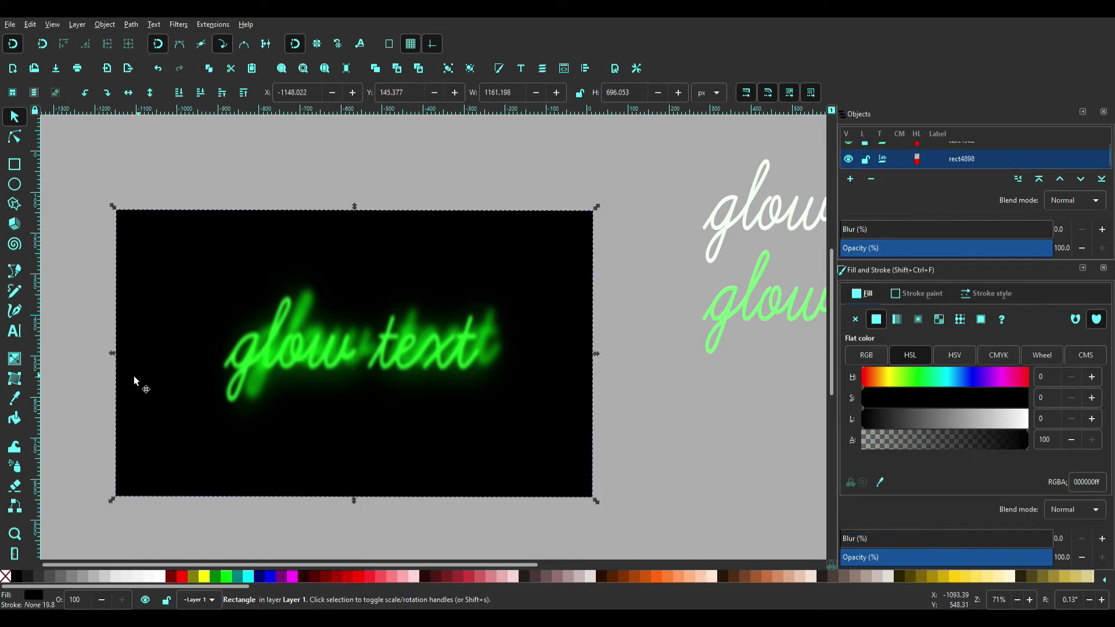
pyautogui.click(230, 361)
pyautogui.moveTo(256, 350); pyautogui.dragTo(254, 353)
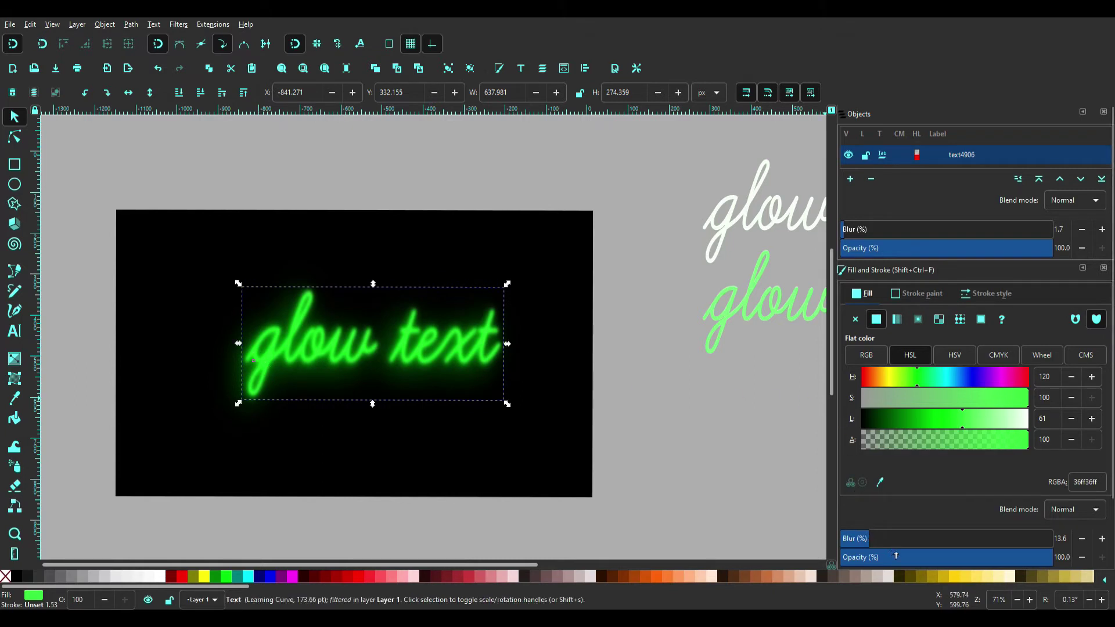
pyautogui.moveTo(870, 539); pyautogui.dragTo(882, 540)
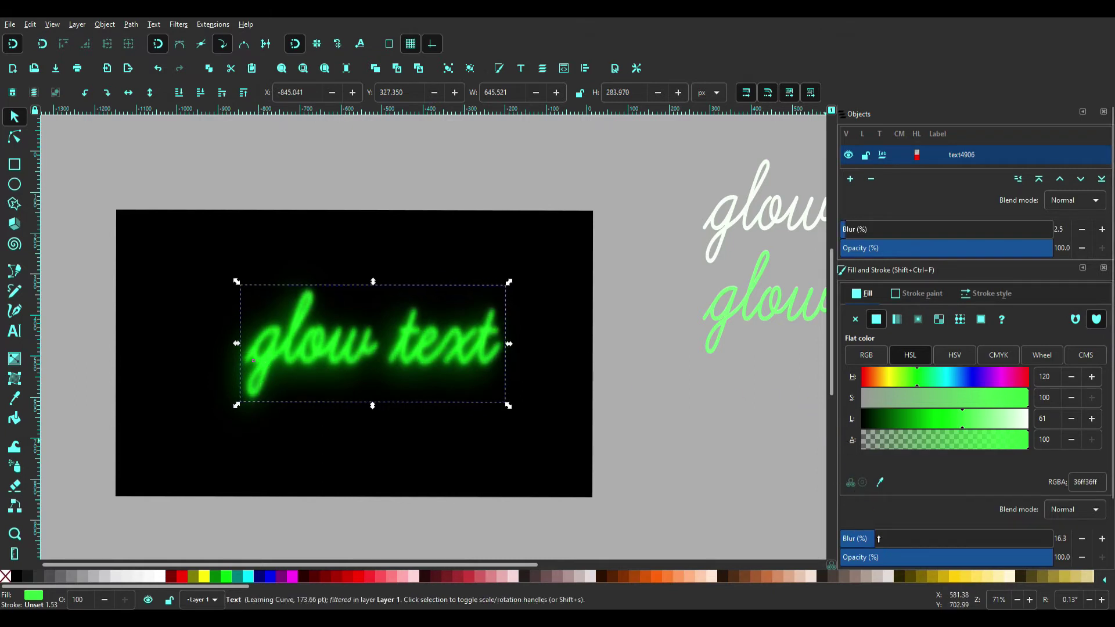
# - Place the light green text with lightness 74 exactly over the glowing text and set its blur to 10.1%
pyautogui.click(754, 309)
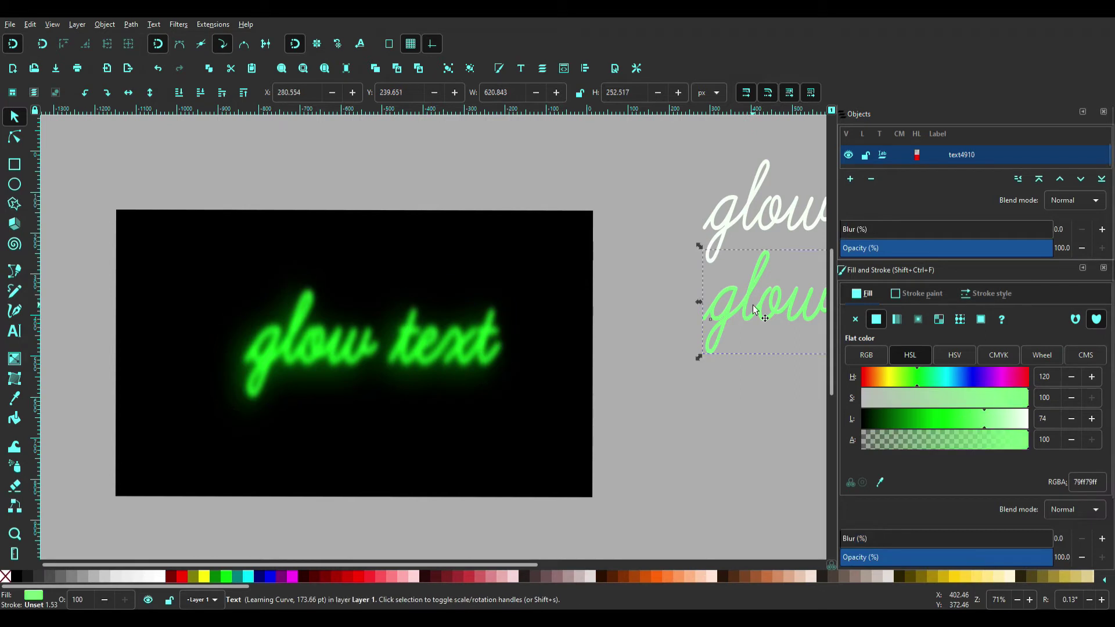
pyautogui.moveTo(751, 308); pyautogui.dragTo(288, 343)
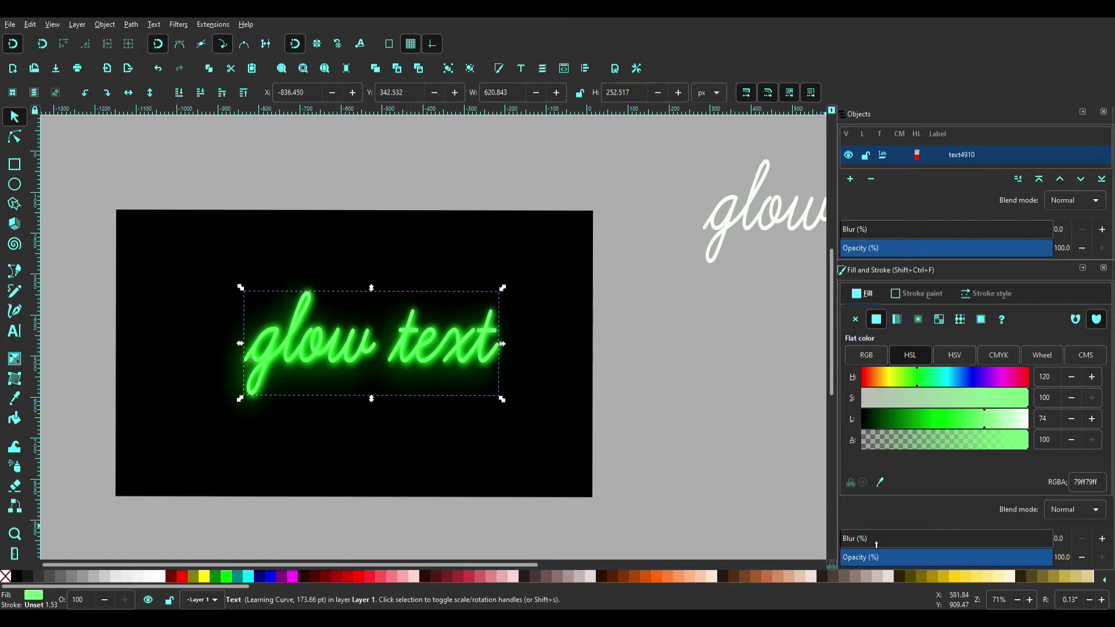
pyautogui.moveTo(864, 542); pyautogui.dragTo(866, 549)
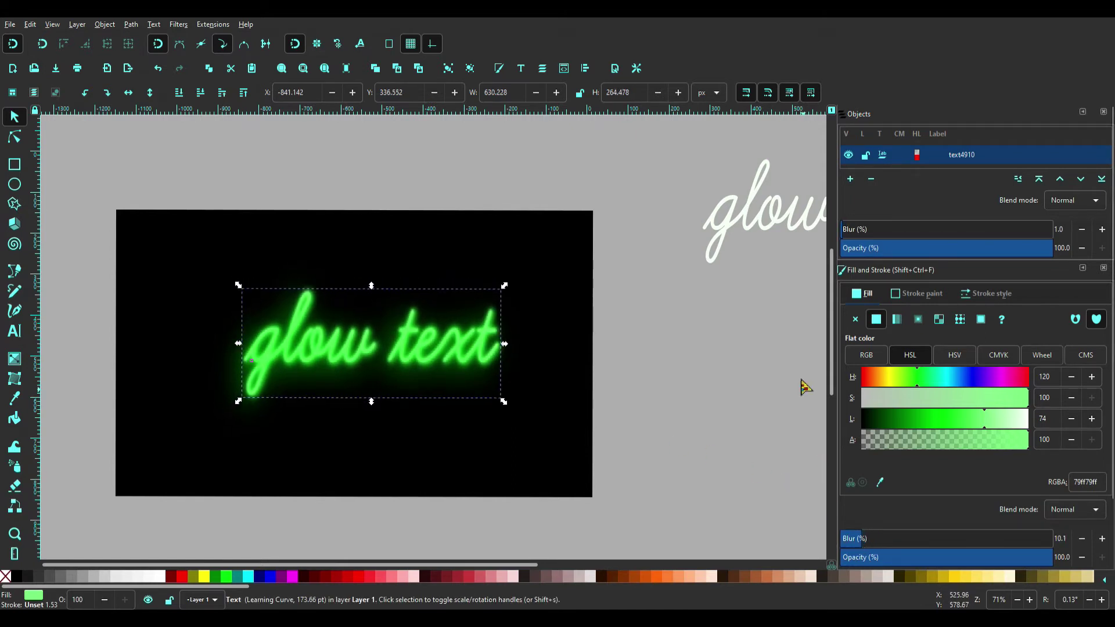
# - Raise the blur of the lightness 74 text to 13.6% and place the near-white text exactly over the glowing text
pyautogui.click(870, 537)
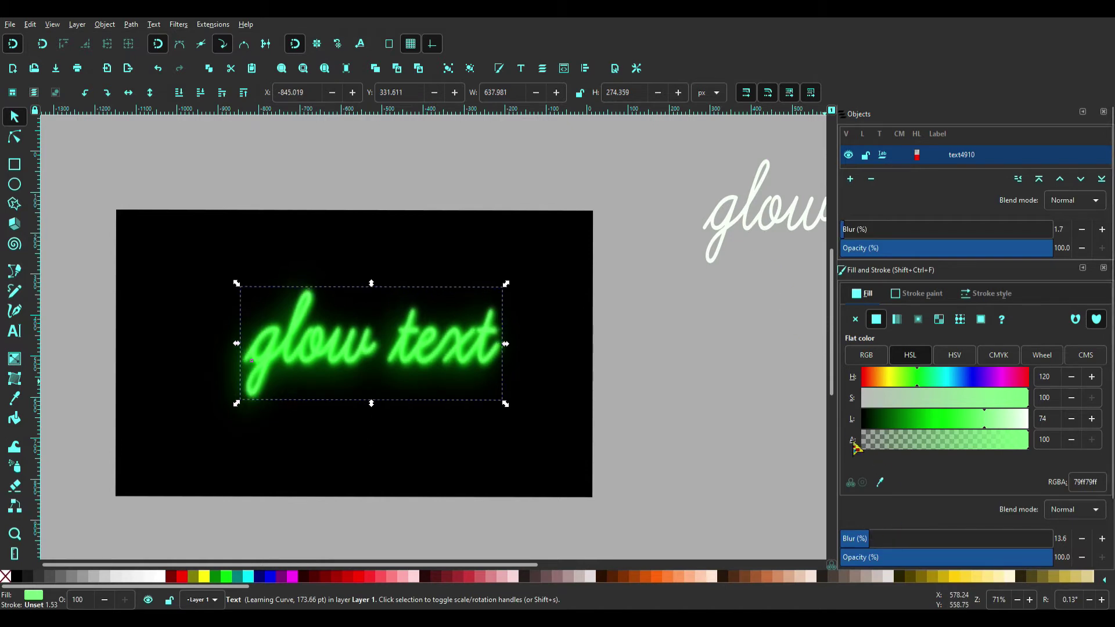
pyautogui.click(741, 232)
pyautogui.moveTo(742, 232); pyautogui.dragTo(291, 357)
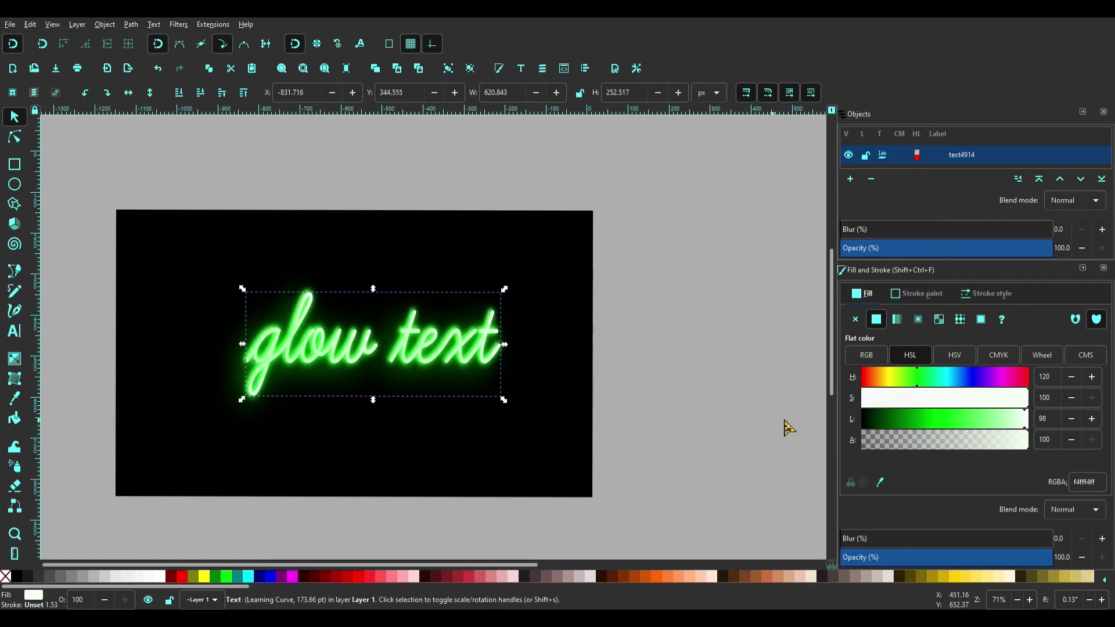
# - Set the near-white text's lightness to 99 and nudge it slightly left to align it with the glow beneath
pyautogui.moveTo(1013, 419); pyautogui.dragTo(1032, 434)
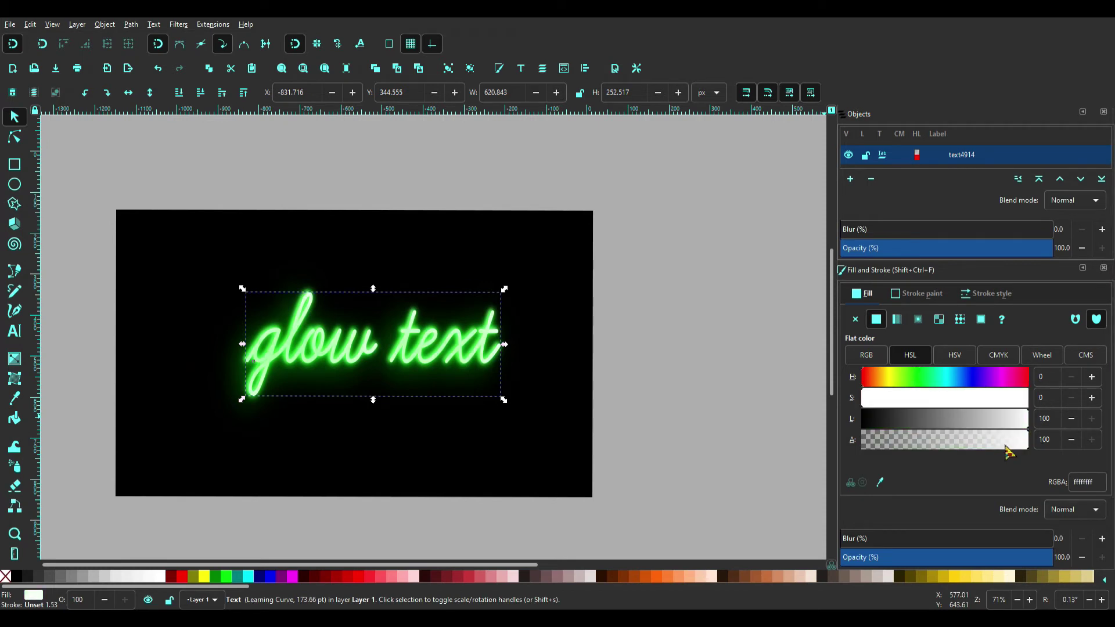
pyautogui.hotkey('ctrl', 'z')
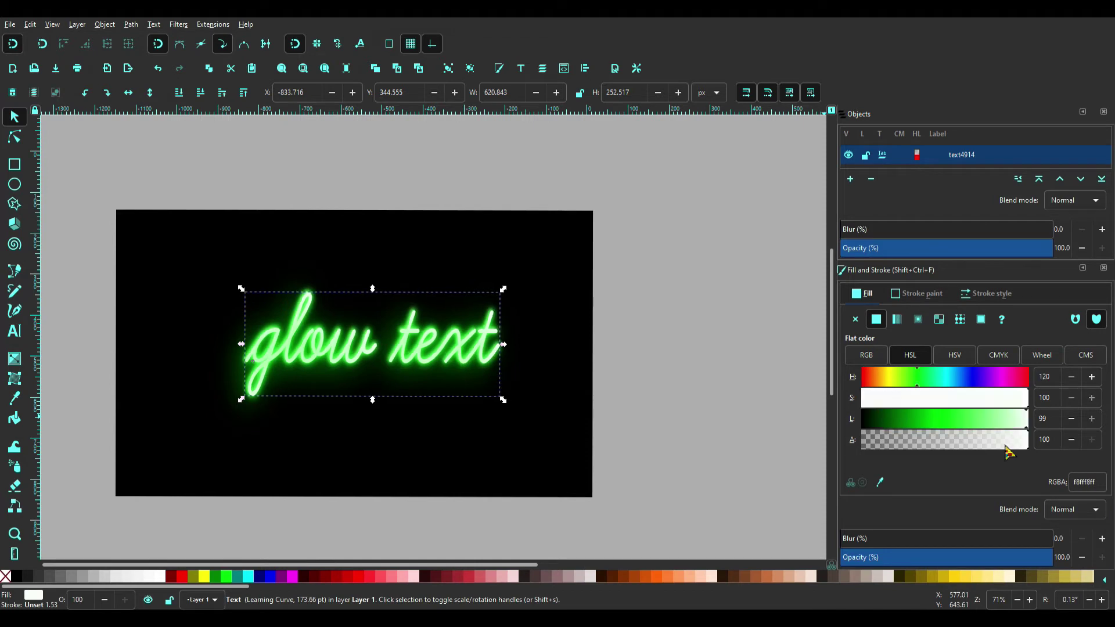
pyautogui.press('Left')
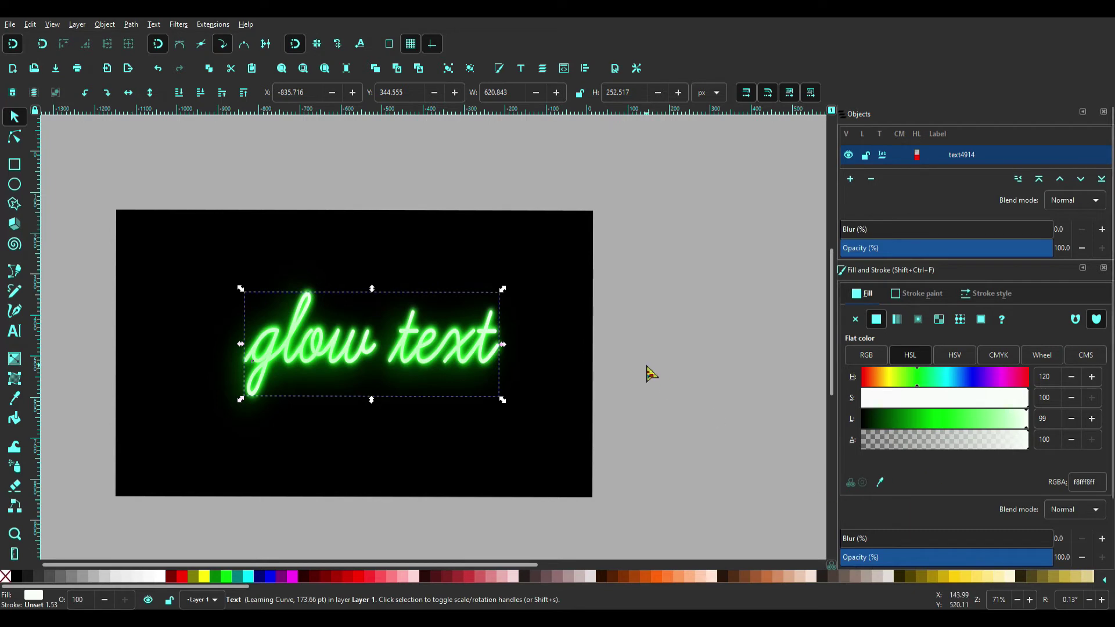
pyautogui.click(697, 372)
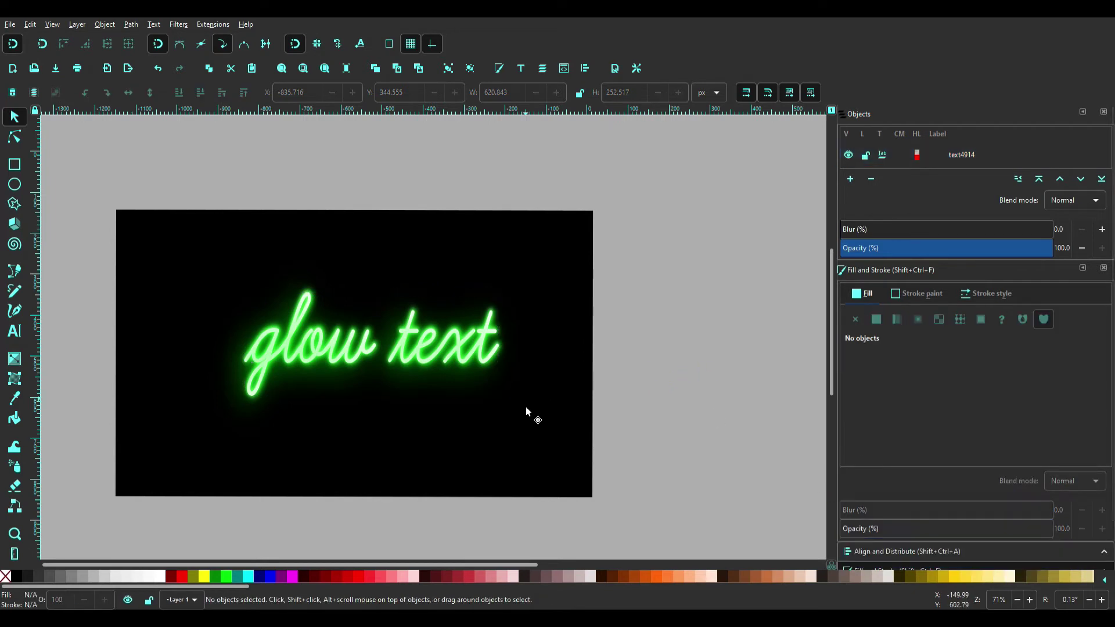
# - Move the black rectangle slightly right and up so the glowing text sits centred on it
pyautogui.click(545, 445)
pyautogui.moveTo(563, 466); pyautogui.dragTo(577, 443)
pyautogui.click(699, 399)
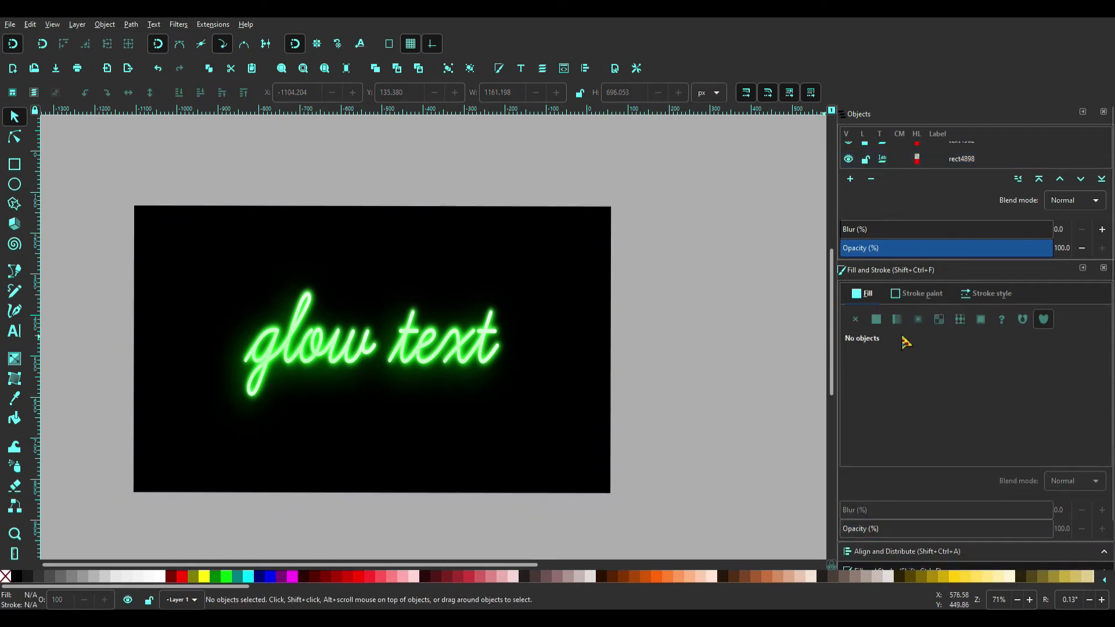
# - Try radial gradient, mesh, pattern and swatch fills on the black rectangle
pyautogui.click(569, 331)
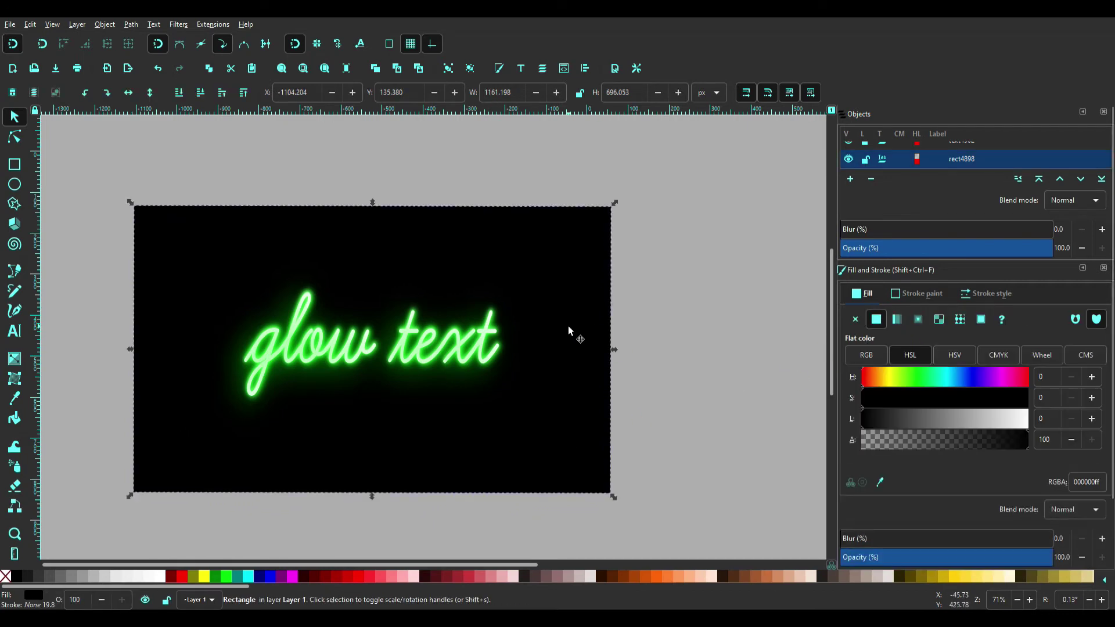
pyautogui.click(918, 320)
pyautogui.click(940, 320)
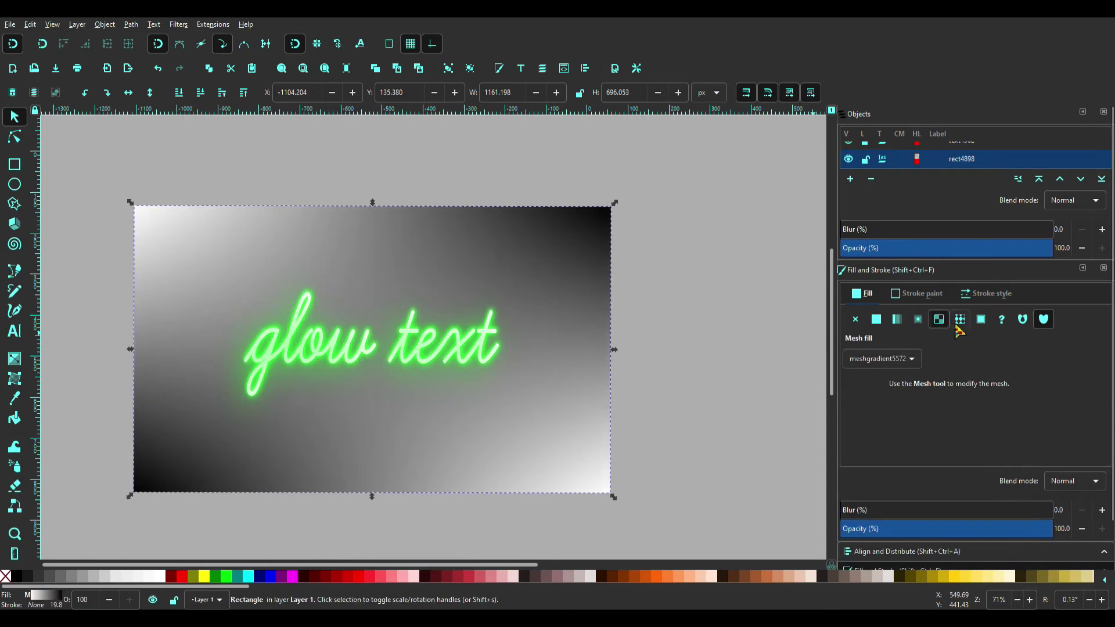
pyautogui.click(960, 320)
pyautogui.click(981, 320)
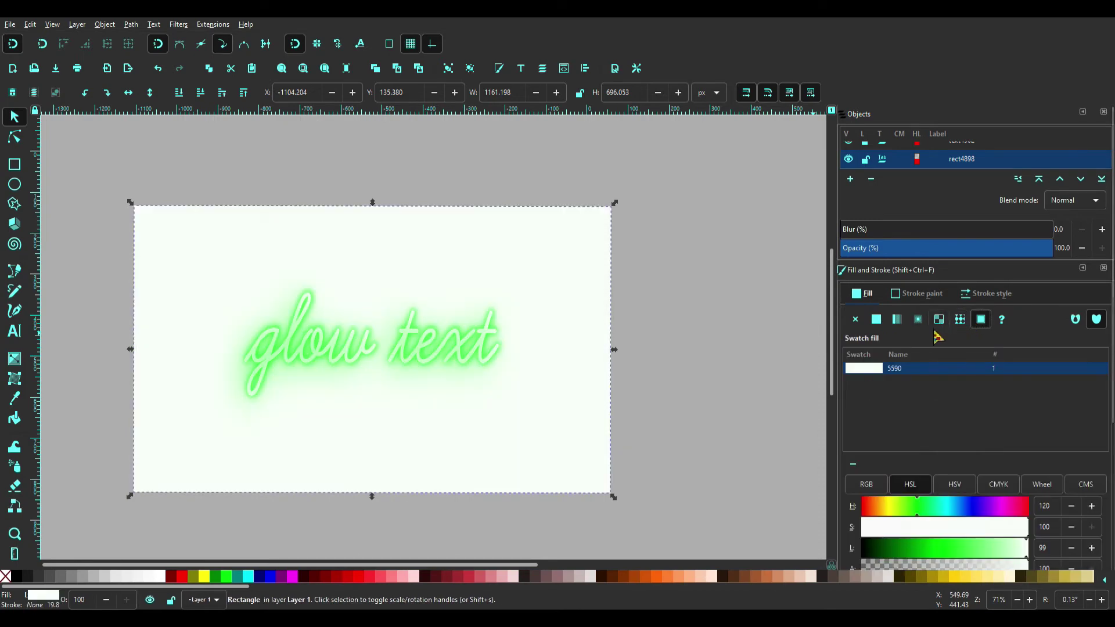
# - Set the rectangle's swatch fill to white with lightness 100
pyautogui.click(917, 321)
pyautogui.click(897, 320)
pyautogui.scroll(-5, 900, 448)
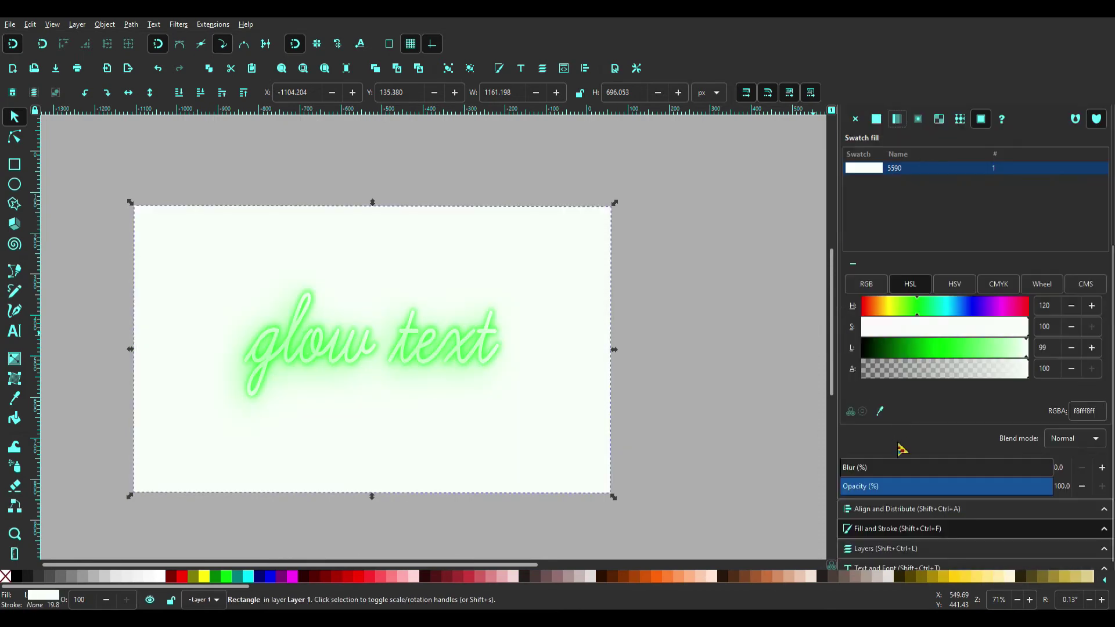
pyautogui.moveTo(988, 354)
pyautogui.mouseDown()
pyautogui.moveTo(961, 351)
pyautogui.moveTo(1040, 351)
pyautogui.mouseUp()
pyautogui.scroll(2, 894, 244)
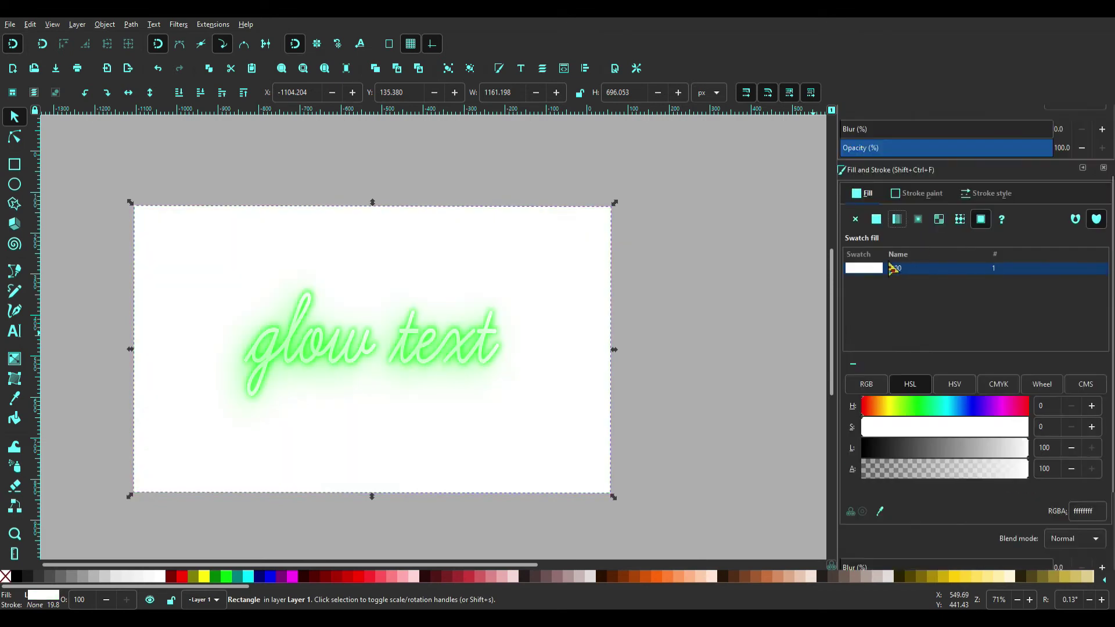
# - Try a white linear gradient fill on the rectangle with a blur of 6.3%
pyautogui.click(878, 233)
pyautogui.click(897, 239)
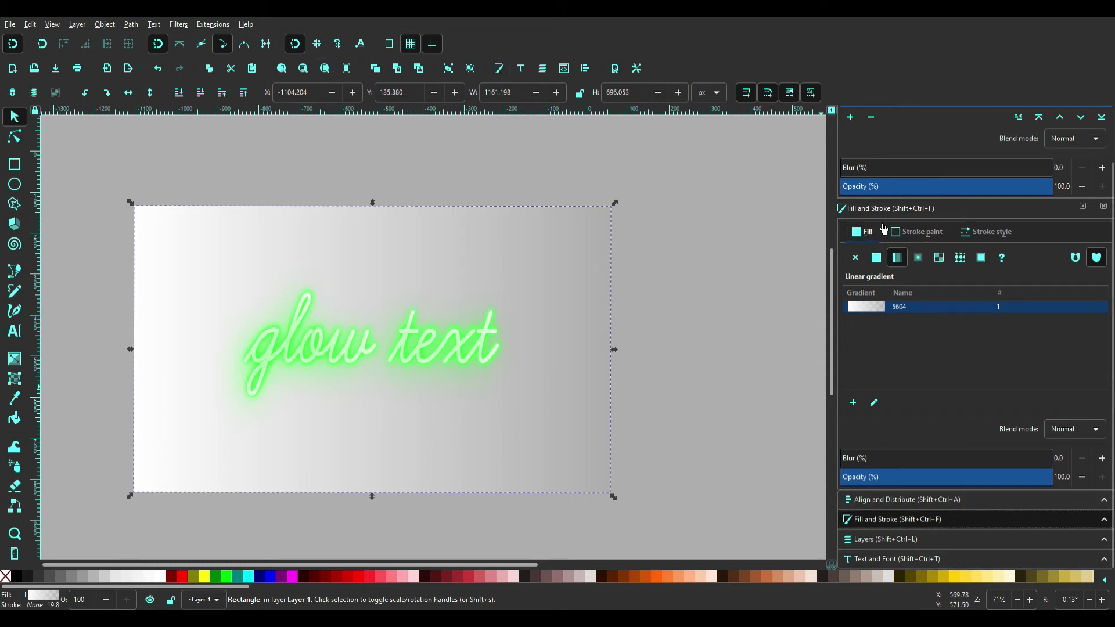
pyautogui.scroll(-4, 871, 176)
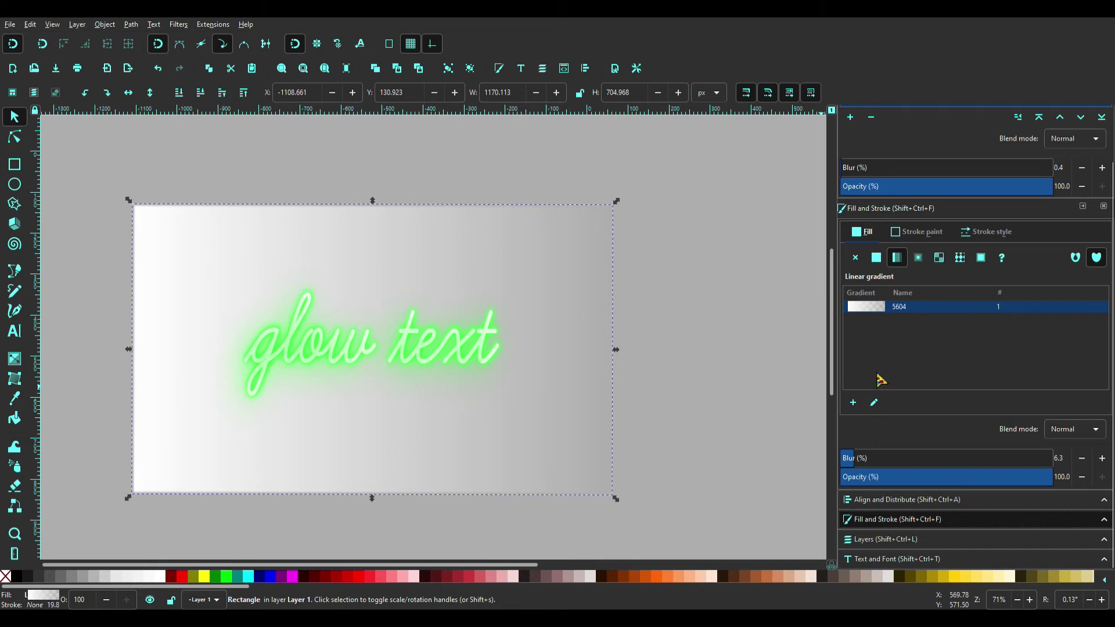
# - Try radial and linear gradient fills on the rectangle and return it to a flat black fill with lightness 0
pyautogui.click(920, 259)
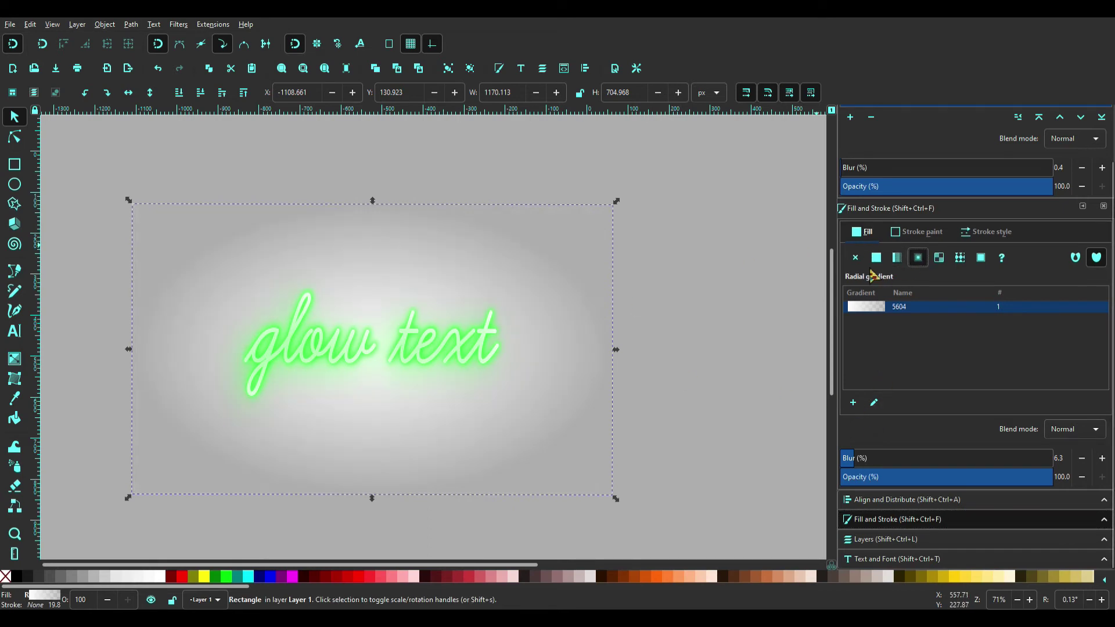
pyautogui.click(877, 260)
pyautogui.click(897, 261)
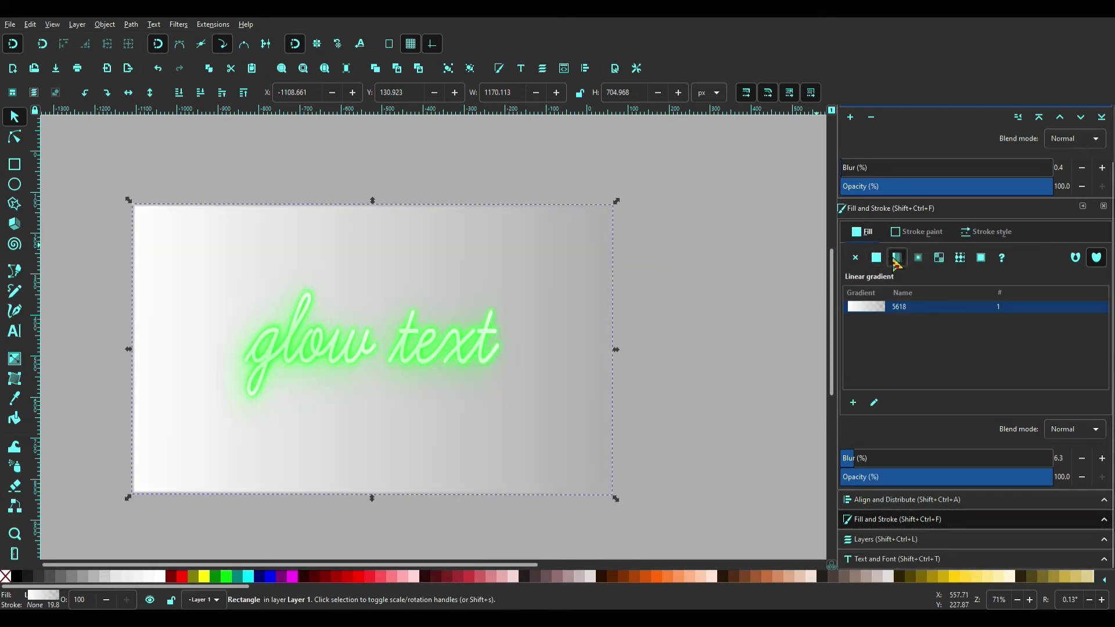
pyautogui.click(878, 262)
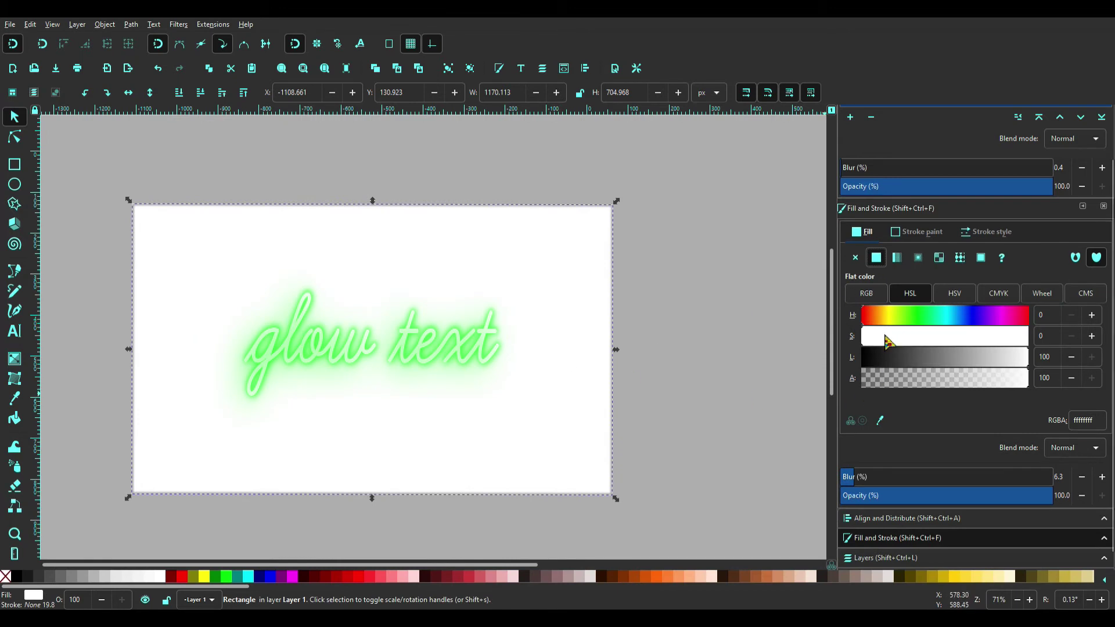
pyautogui.click(892, 365)
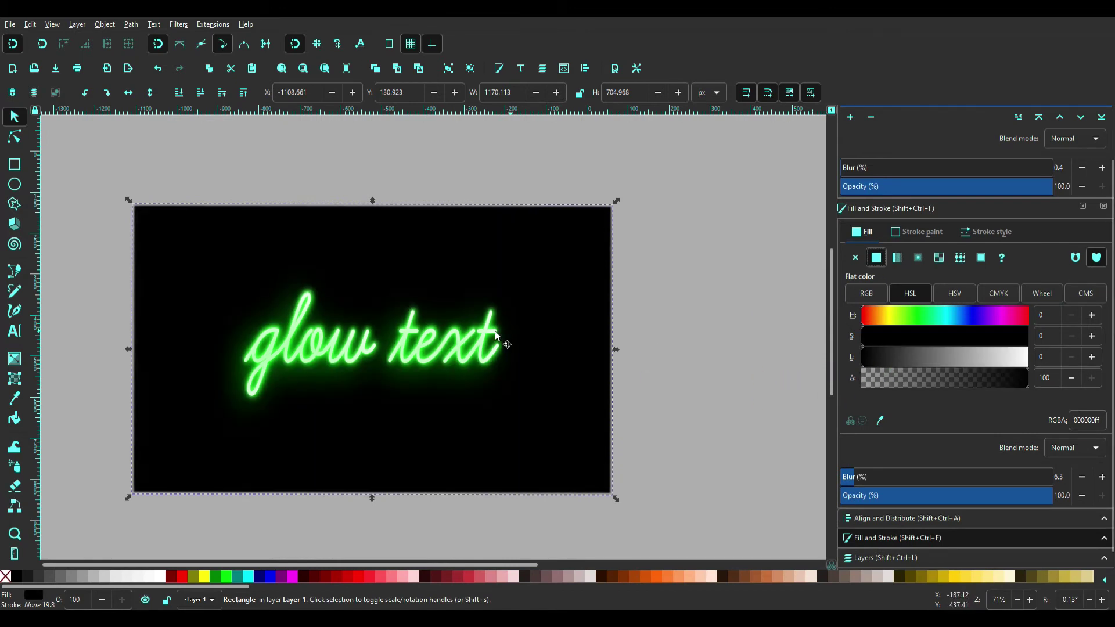
# - Fill the rectangle with a black linear gradient running vertically from its top edge's middle to a point below its bottom edge
pyautogui.click(897, 259)
pyautogui.click(900, 308)
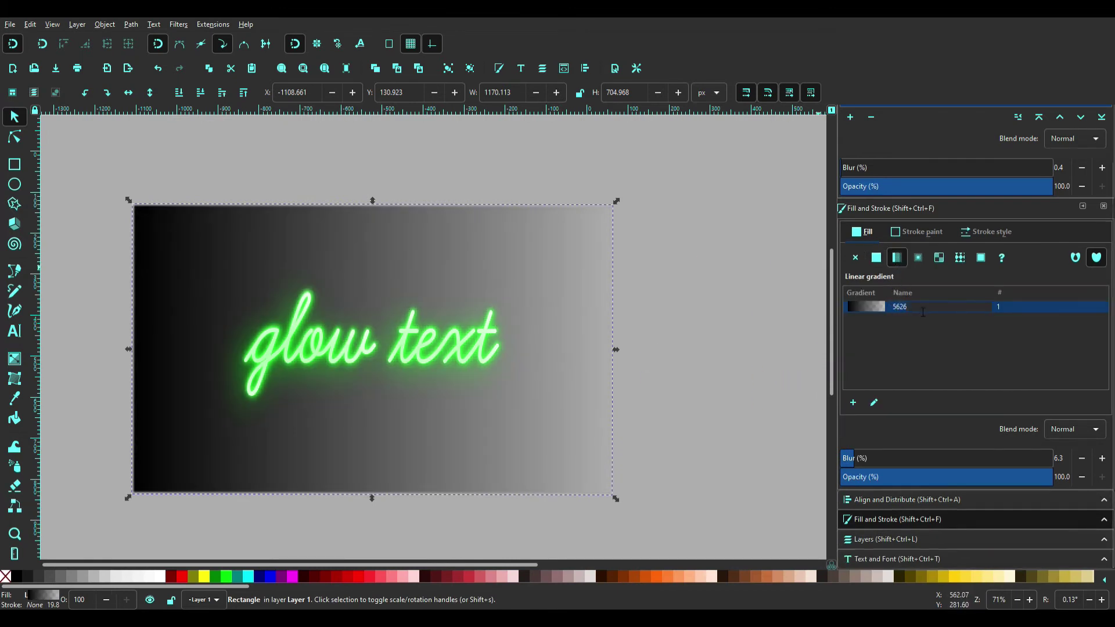
pyautogui.click(923, 341)
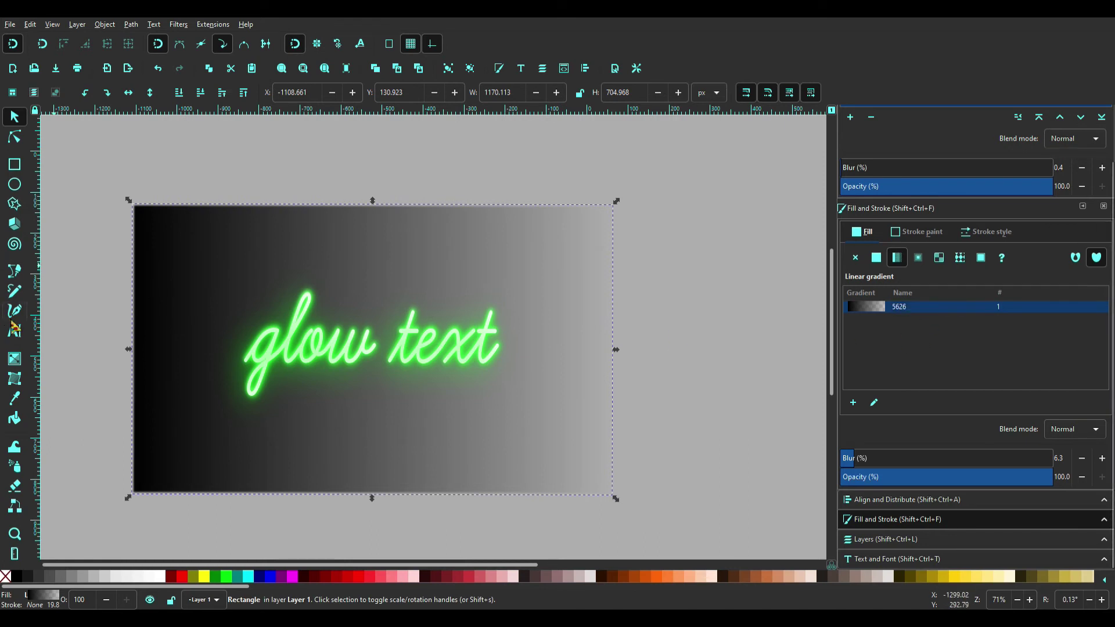
pyautogui.click(15, 398)
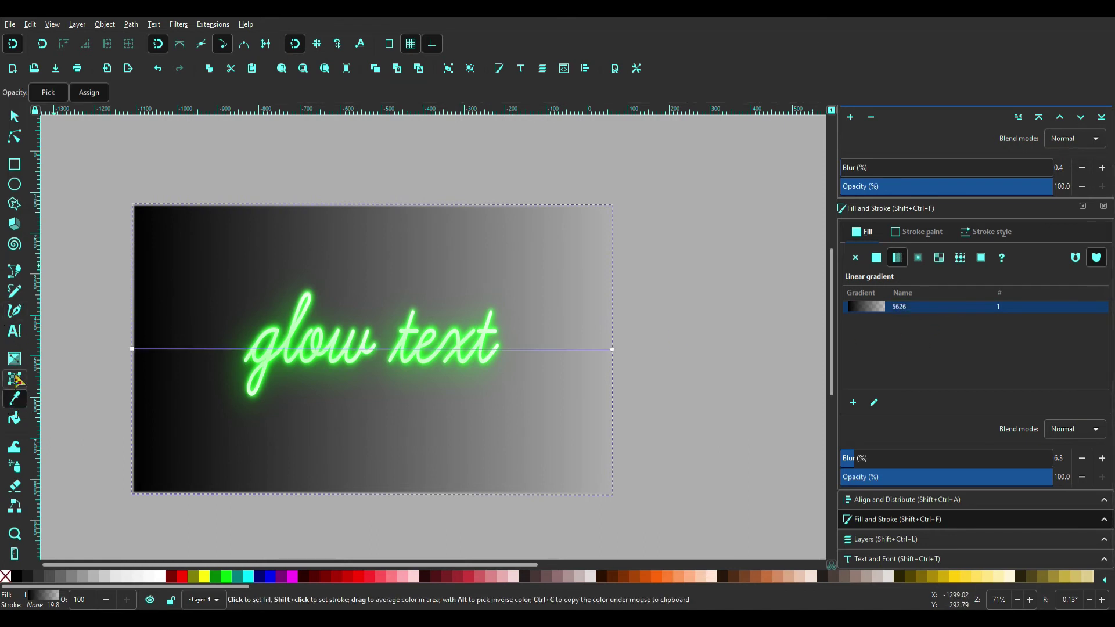
pyautogui.click(14, 358)
pyautogui.moveTo(133, 349); pyautogui.dragTo(380, 210)
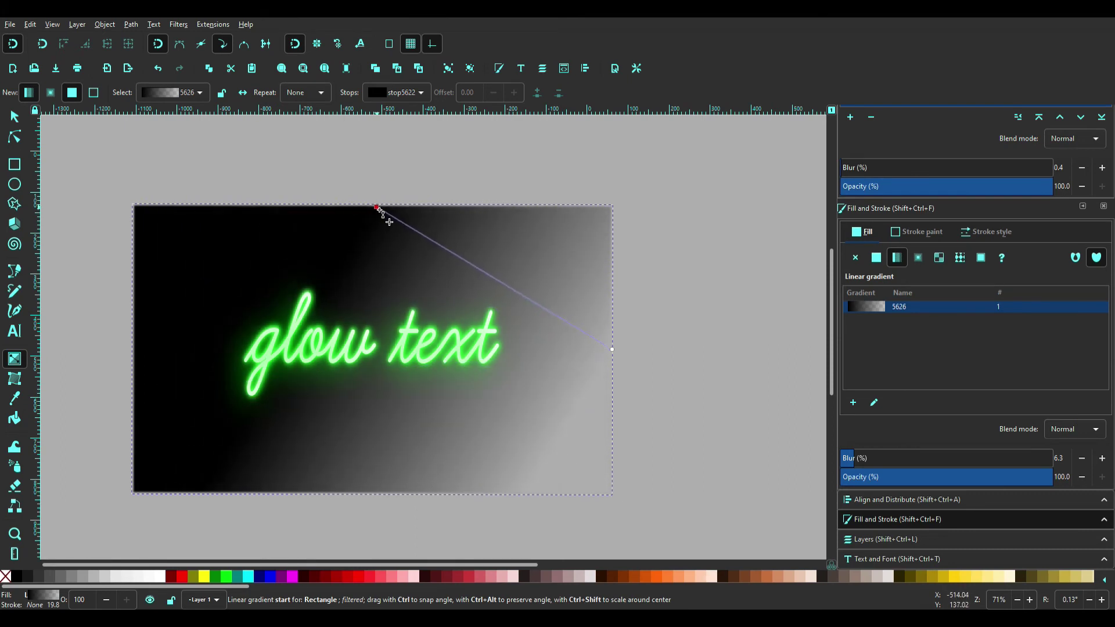
pyautogui.moveTo(612, 350); pyautogui.dragTo(370, 536)
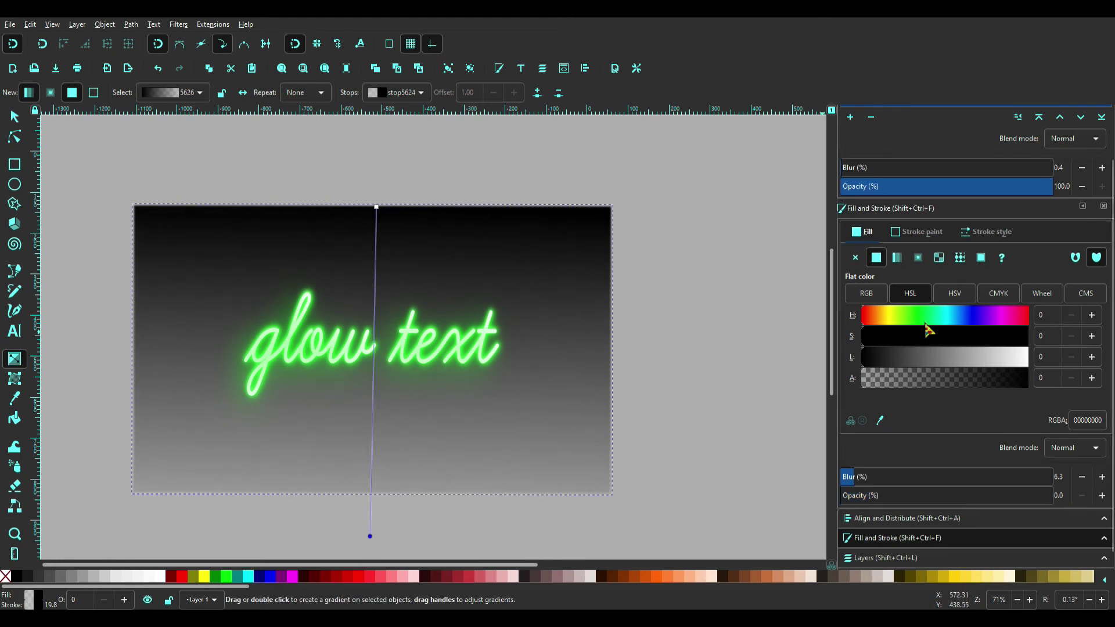
# - Extend the gradient's end handle further below the rectangle and set the end stop's hue to 88
pyautogui.moveTo(923, 317)
pyautogui.mouseDown()
pyautogui.moveTo(903, 323)
pyautogui.moveTo(917, 318)
pyautogui.mouseUp()
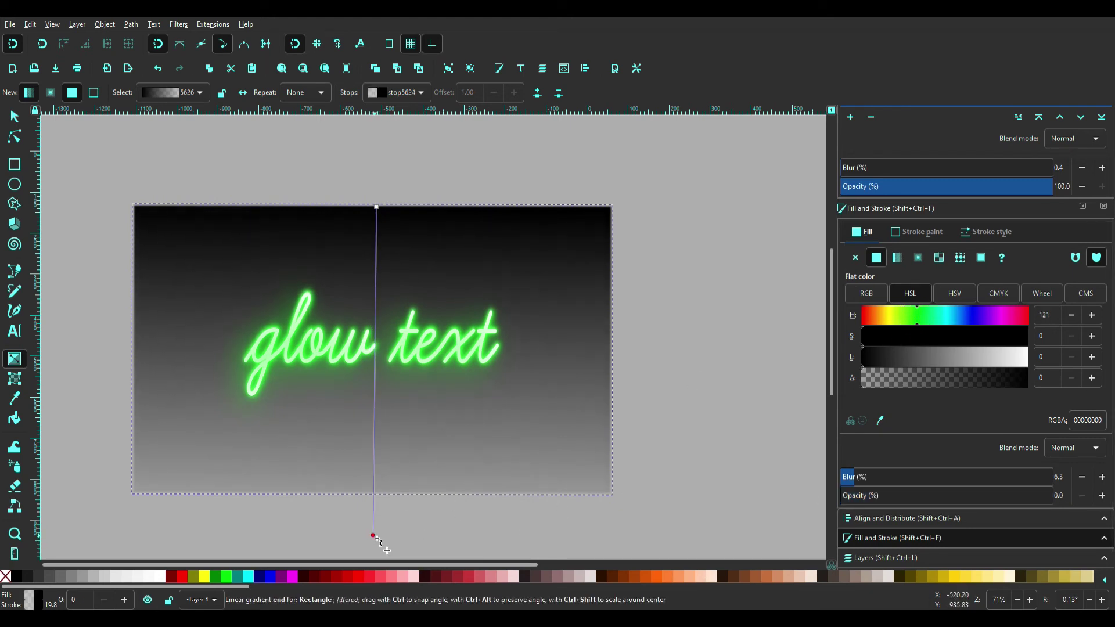
pyautogui.moveTo(369, 536); pyautogui.dragTo(376, 559)
pyautogui.click(14, 137)
pyautogui.scroll(-6, 116, 194)
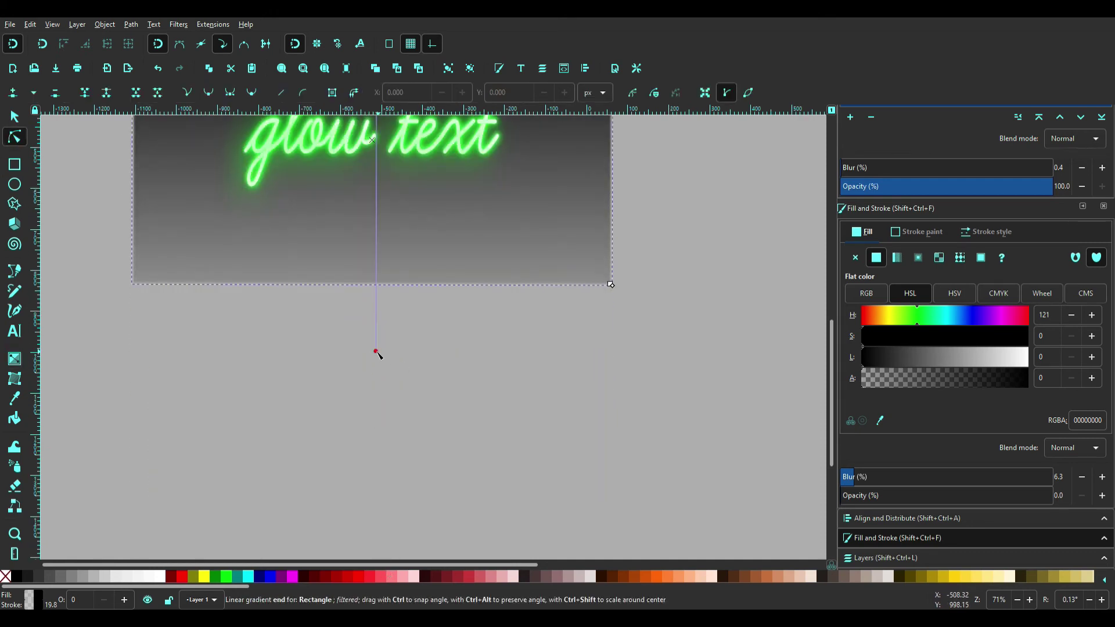
pyautogui.click(911, 319)
pyautogui.moveTo(911, 320); pyautogui.dragTo(904, 319)
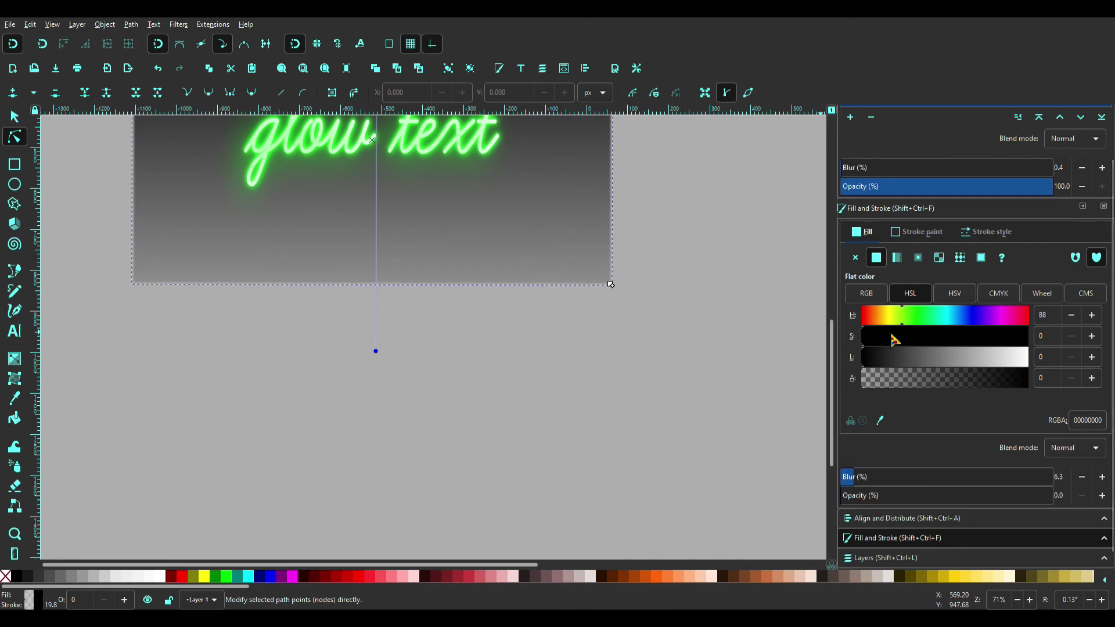
# - Set the rectangle's blur to 0%
pyautogui.click(854, 482)
pyautogui.moveTo(858, 459); pyautogui.dragTo(841, 458)
pyautogui.scroll(2, 895, 316)
# - Try a linear gradient stroke and a flat black stroke on the rectangle, and remove the stroke
pyautogui.click(918, 282)
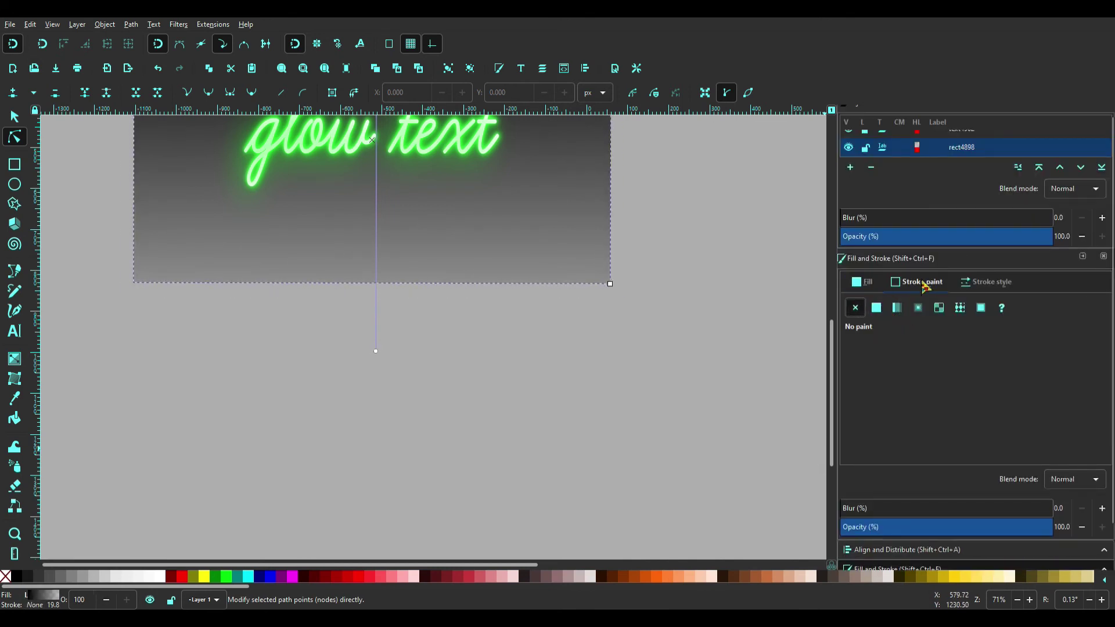
pyautogui.click(898, 311)
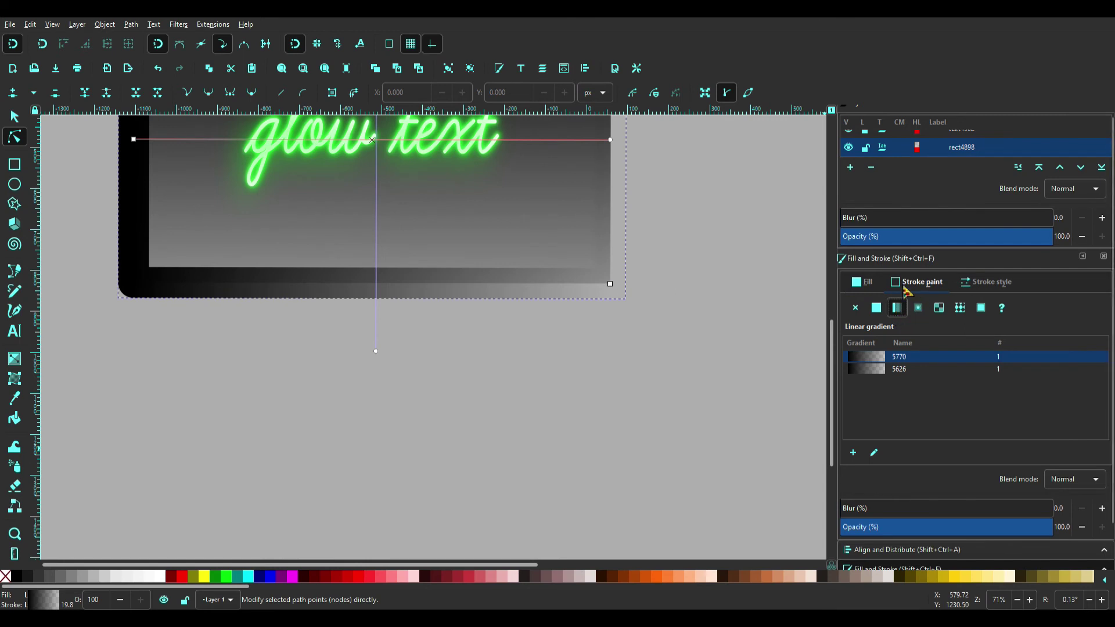
pyautogui.click(880, 305)
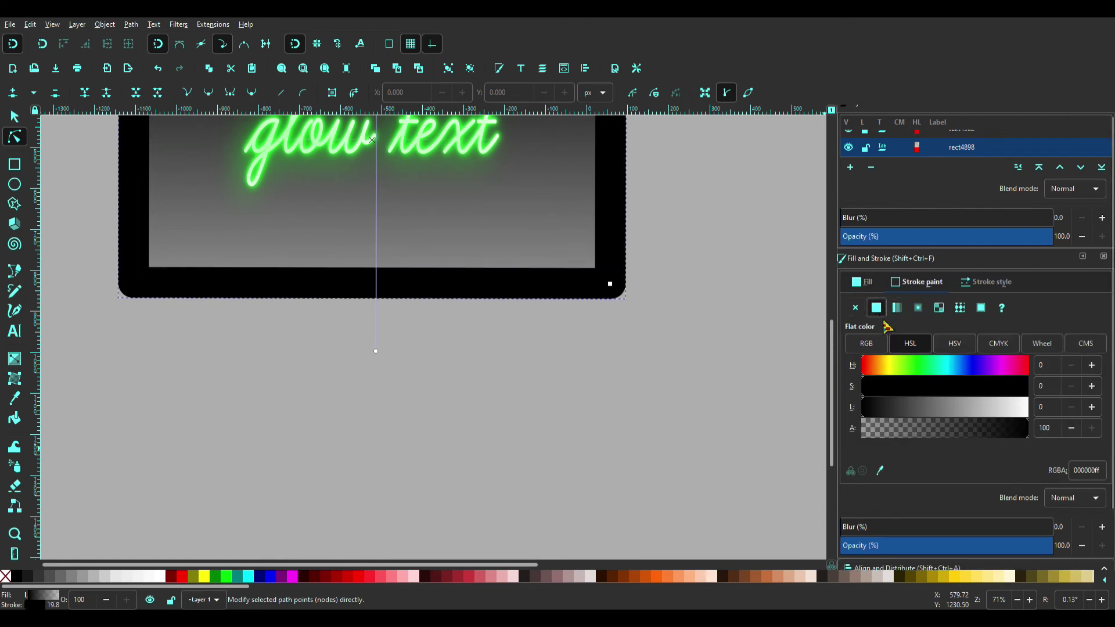
pyautogui.click(856, 309)
# - Turn the rectangle's gradient fill into a swatch fill, set its HSL hue to 101 and open the gradient for editing
pyautogui.click(864, 282)
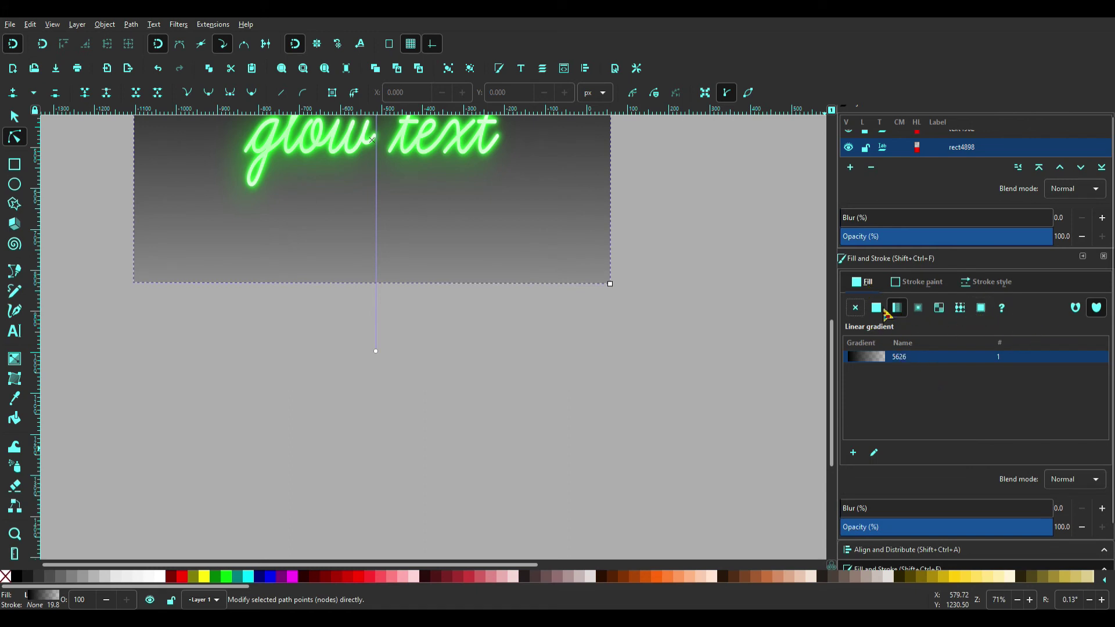
pyautogui.click(974, 306)
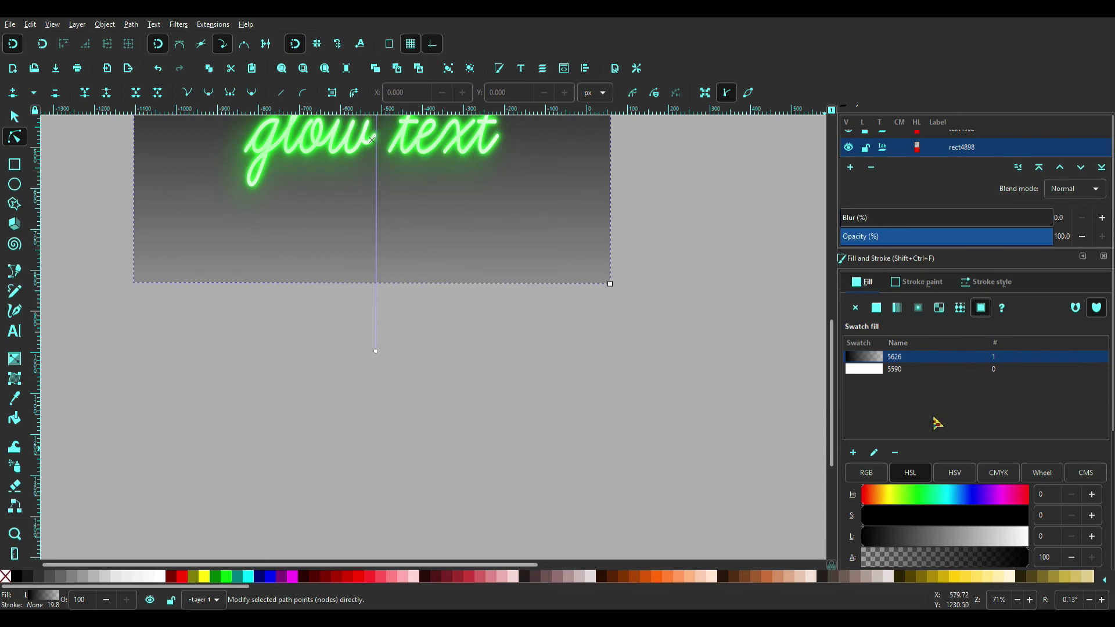
pyautogui.scroll(2, 778, 384)
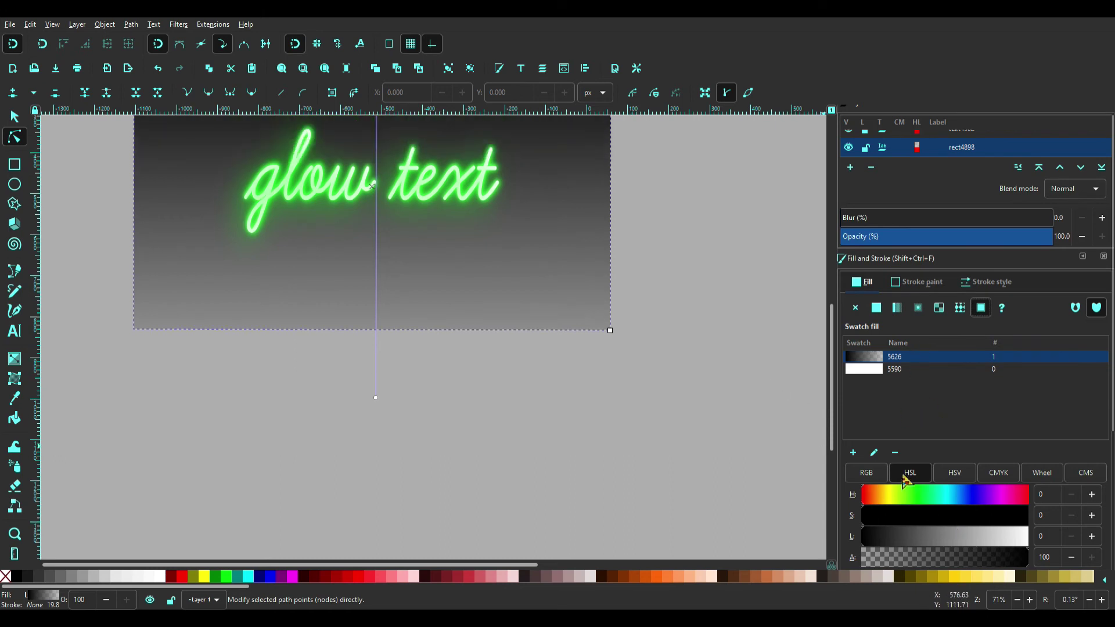
pyautogui.click(912, 495)
pyautogui.click(874, 452)
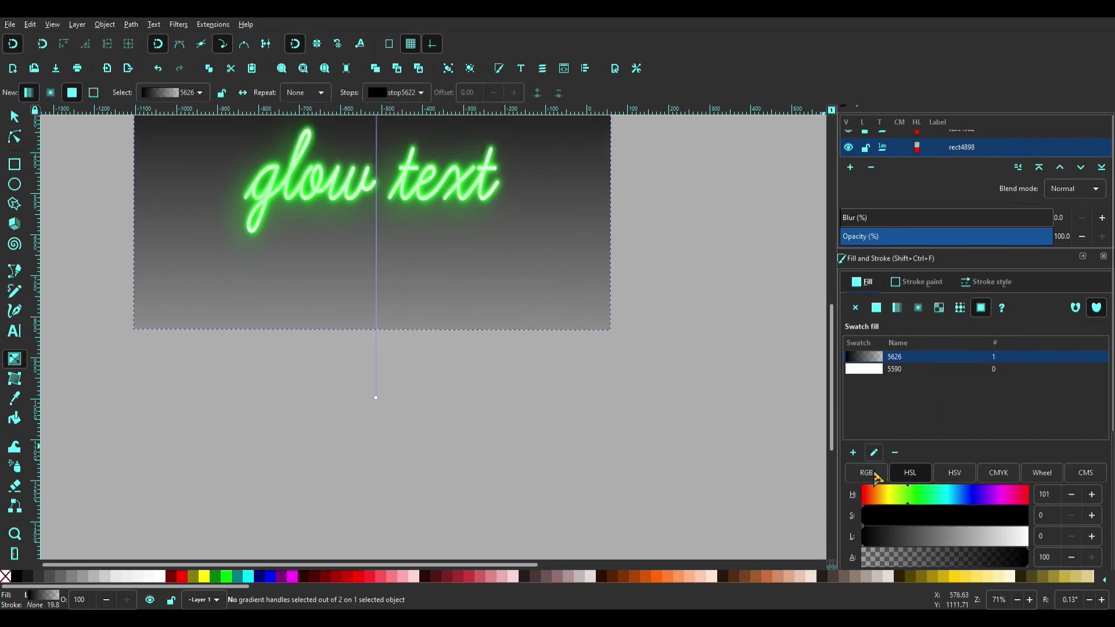
pyautogui.click(876, 474)
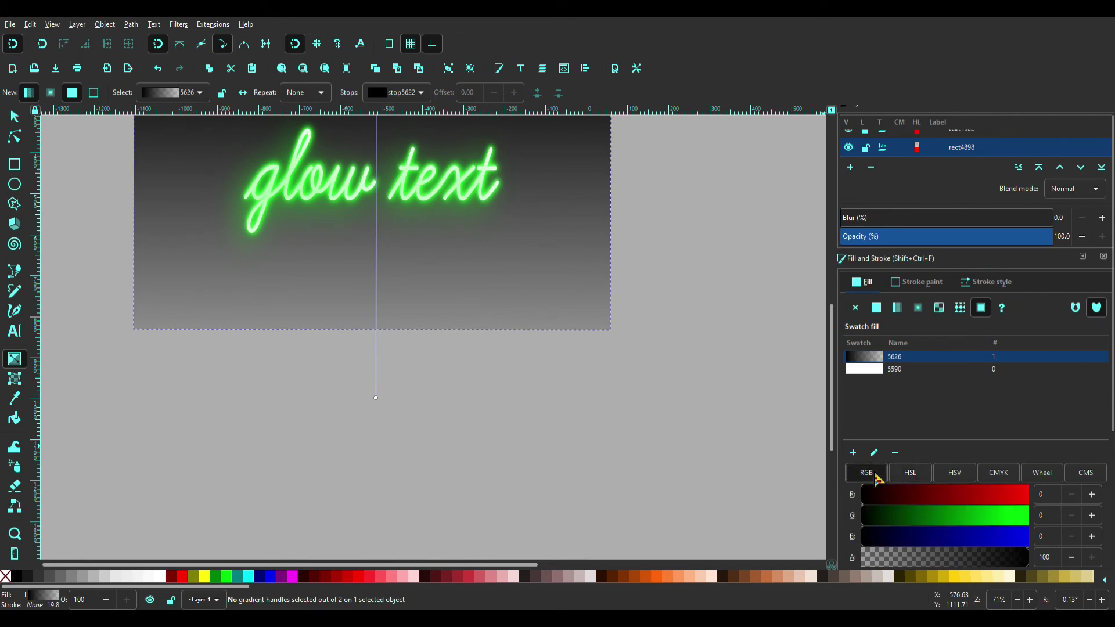
pyautogui.click(910, 472)
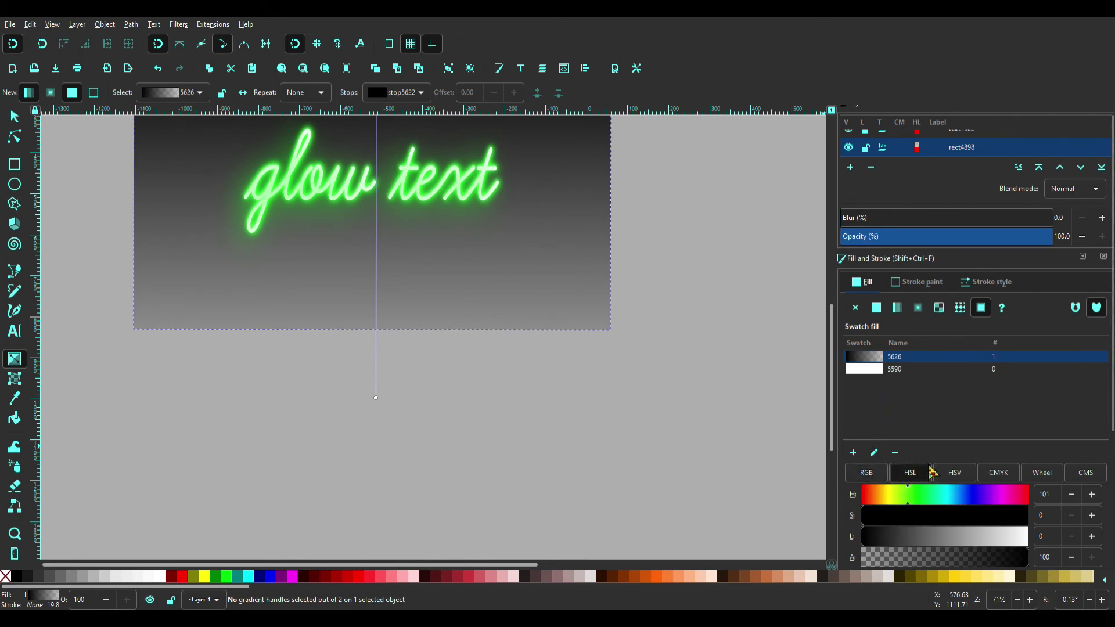
# - Select the gradient's end stop below the rectangle and set its HSL hue to 90
pyautogui.click(895, 307)
pyautogui.click(376, 398)
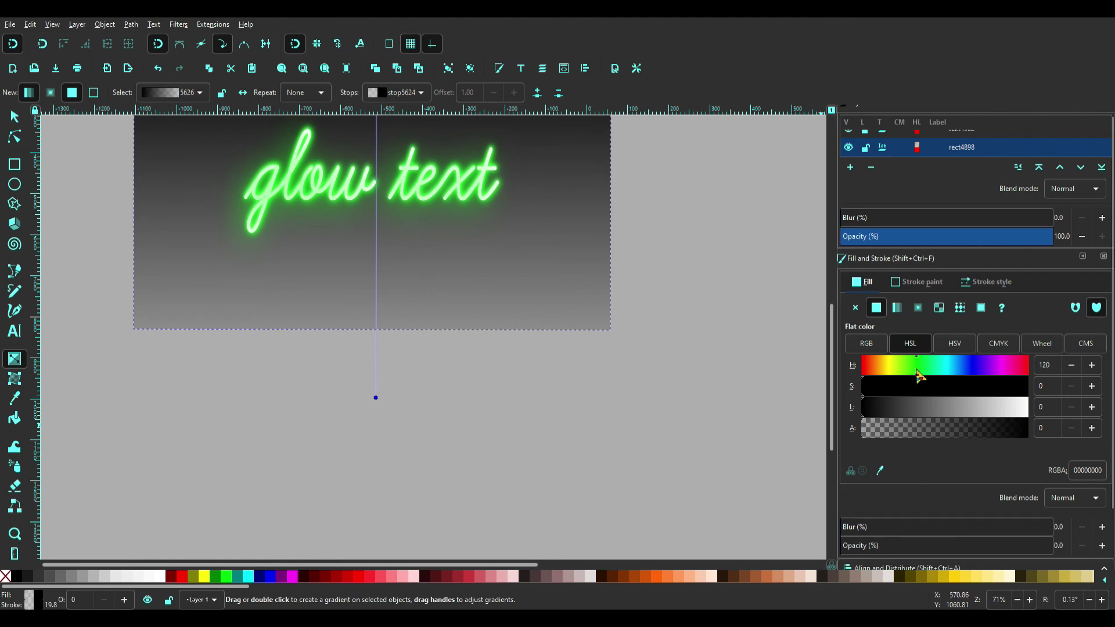
pyautogui.moveTo(916, 371); pyautogui.dragTo(903, 372)
pyautogui.scroll(7, 587, 398)
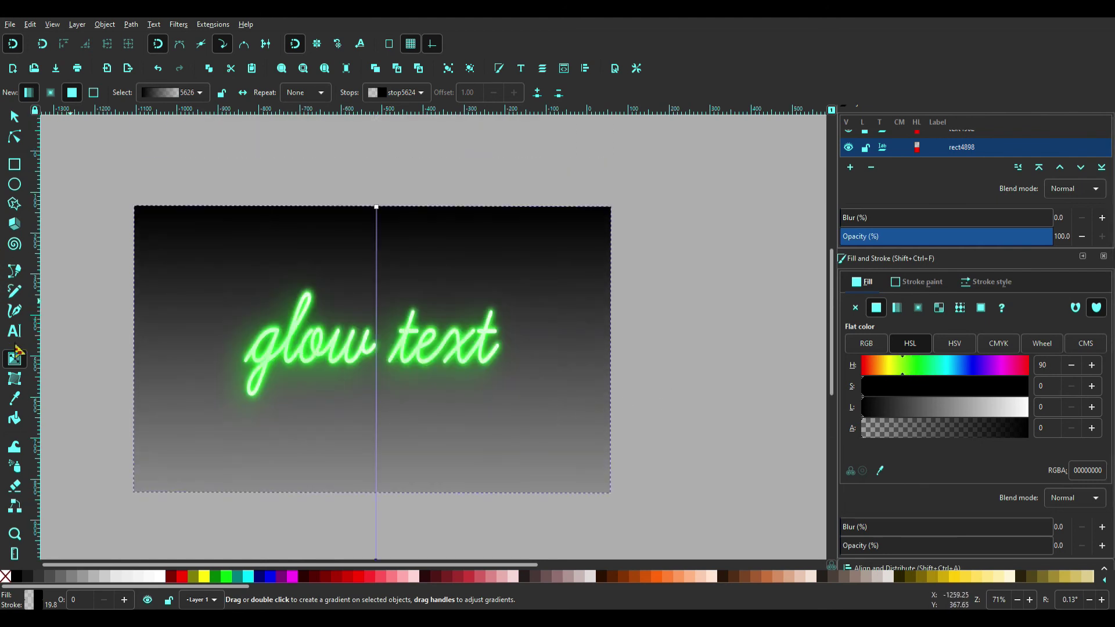
# - Move the gradient's end handle closer to the rectangle's lower edge and give that stop a green sampled from the glow text
pyautogui.click(14, 380)
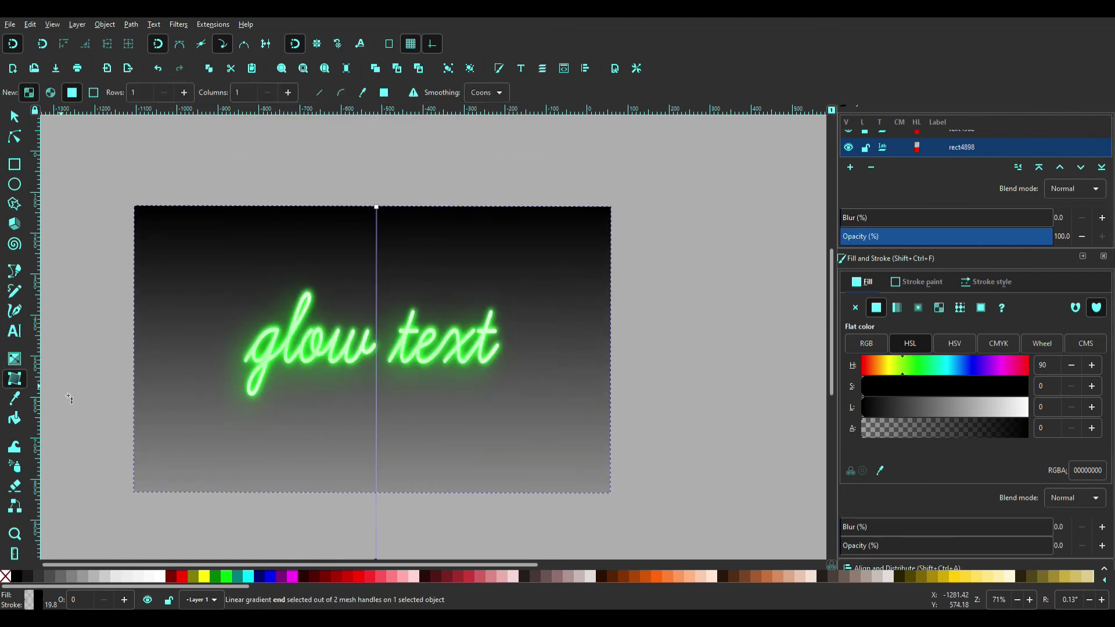
pyautogui.scroll(-3, 381, 540)
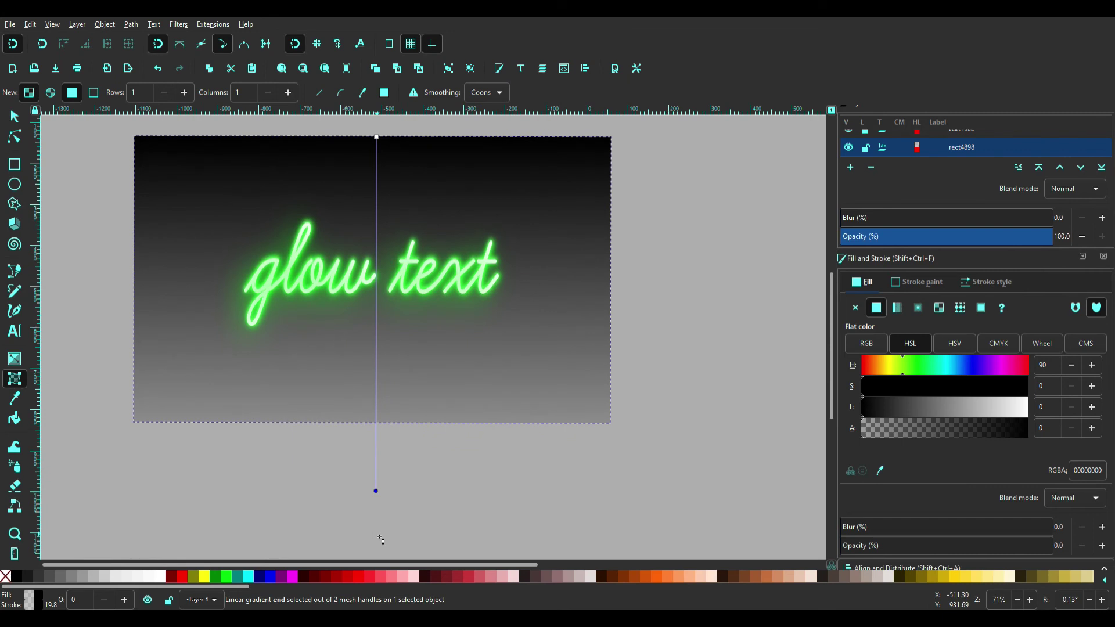
pyautogui.click(376, 492)
pyautogui.moveTo(381, 495); pyautogui.dragTo(380, 437)
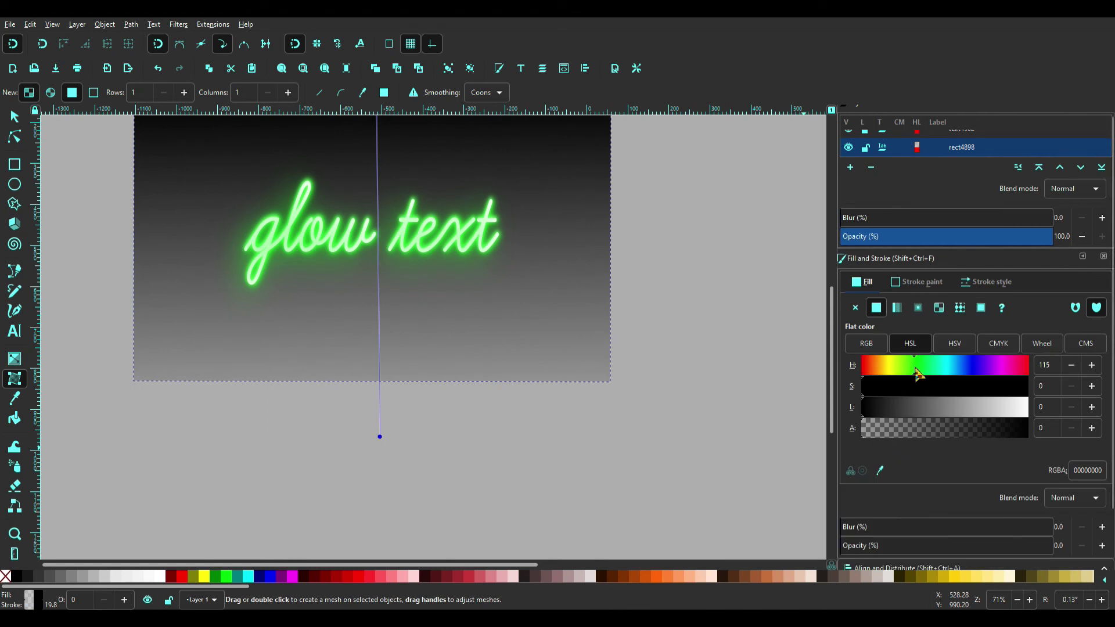
pyautogui.click(879, 475)
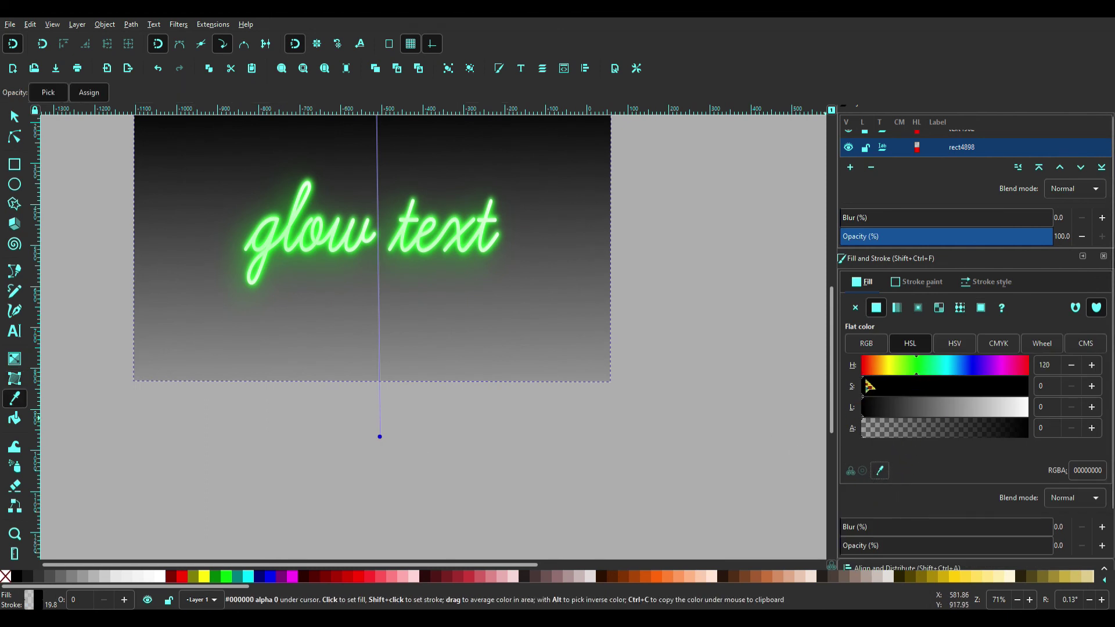
pyautogui.click(303, 246)
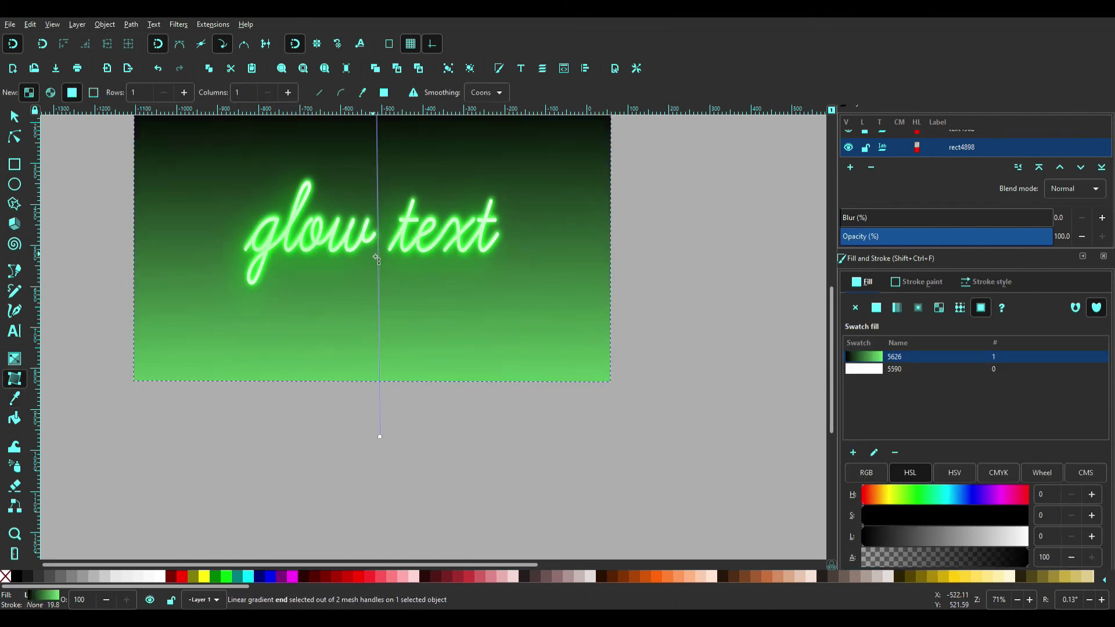
# - Move the gradient's black start handle from the rectangle's upper edge down to the middle of the text, and deselect the rectangle
pyautogui.scroll(6, 449, 273)
pyautogui.scroll(-2, 488, 298)
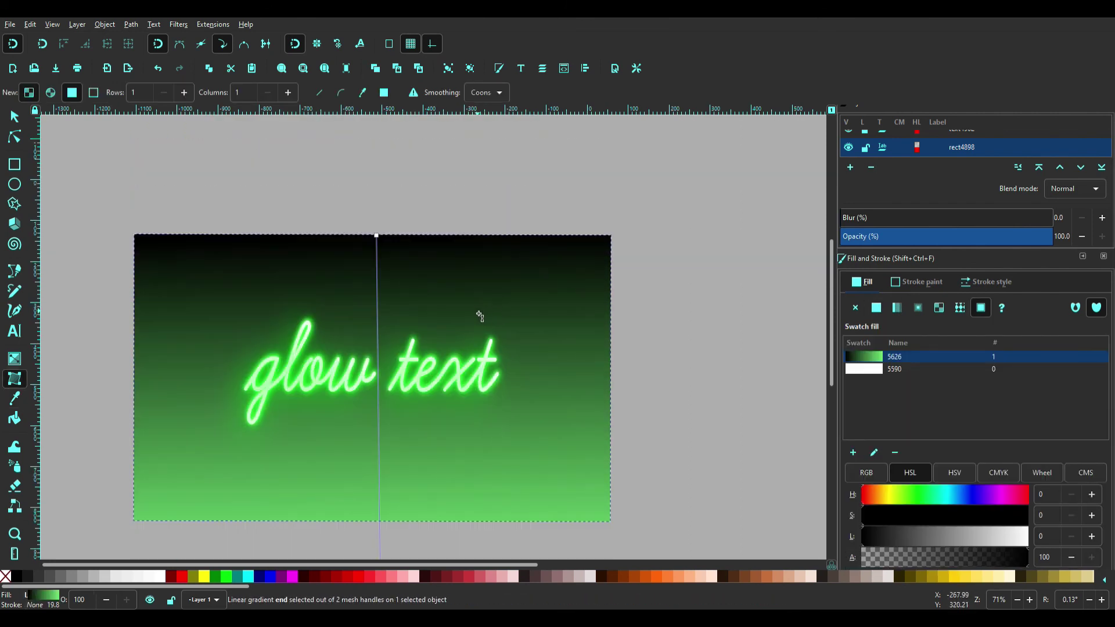
pyautogui.moveTo(382, 250); pyautogui.dragTo(380, 378)
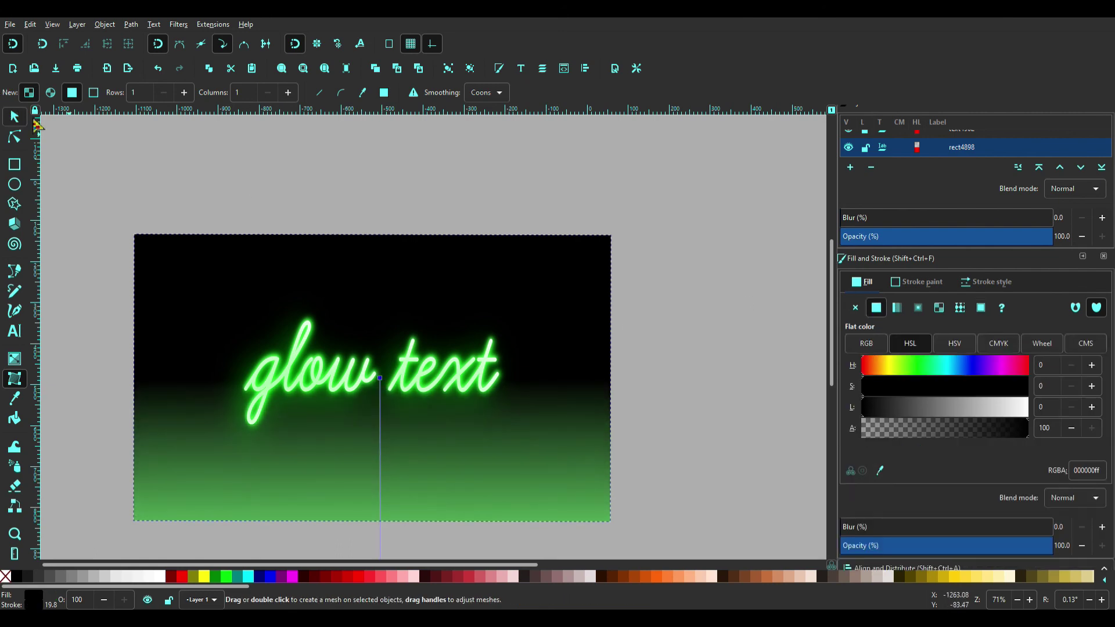
pyautogui.click(15, 117)
pyautogui.click(302, 191)
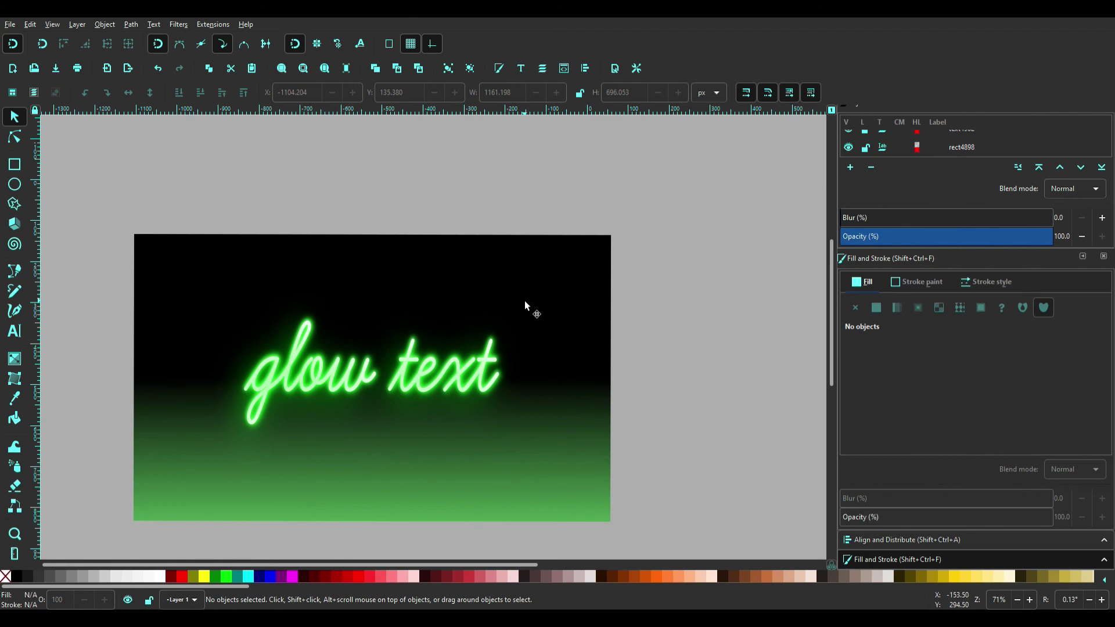
# - Examine the glow text and the black-to-green gradient background both close up and as a whole
pyautogui.moveTo(526, 306)
pyautogui.mouseDown()
pyautogui.moveTo(565, 299)
pyautogui.moveTo(602, 266)
pyautogui.mouseUp()
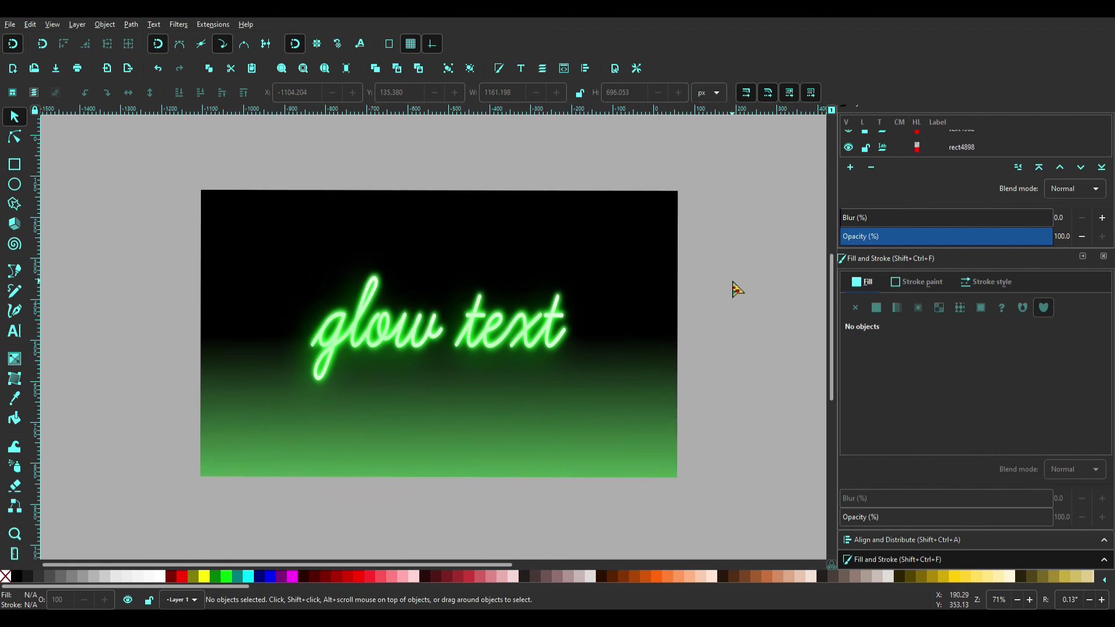
pyautogui.scroll(1, 736, 289)
pyautogui.moveTo(736, 288); pyautogui.dragTo(872, 262)
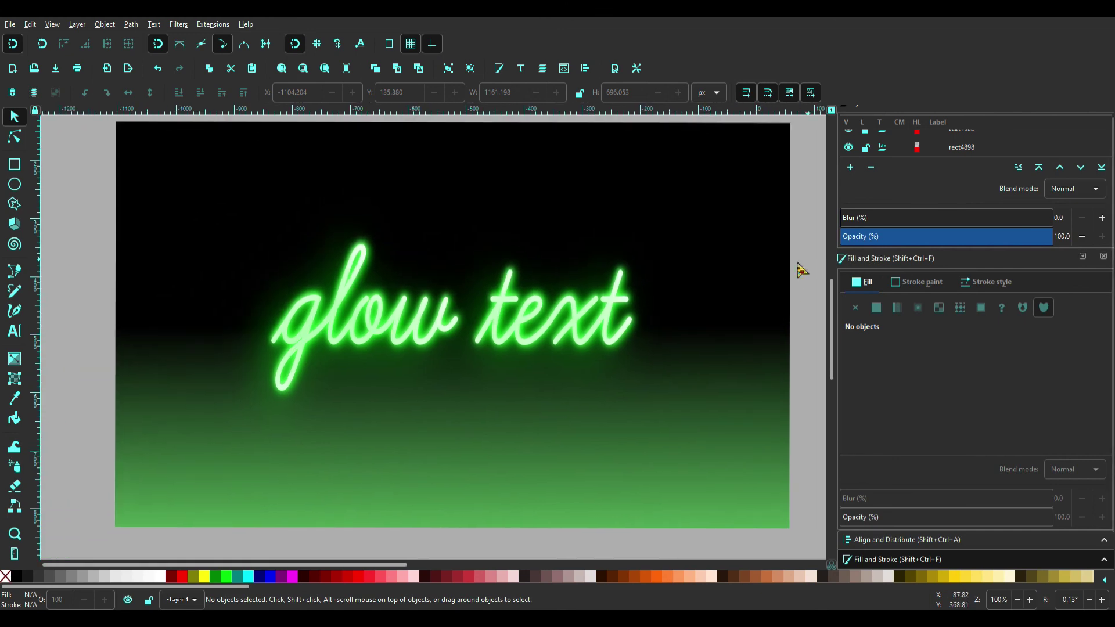
pyautogui.scroll(1, 772, 265)
pyautogui.moveTo(757, 269); pyautogui.dragTo(851, 258)
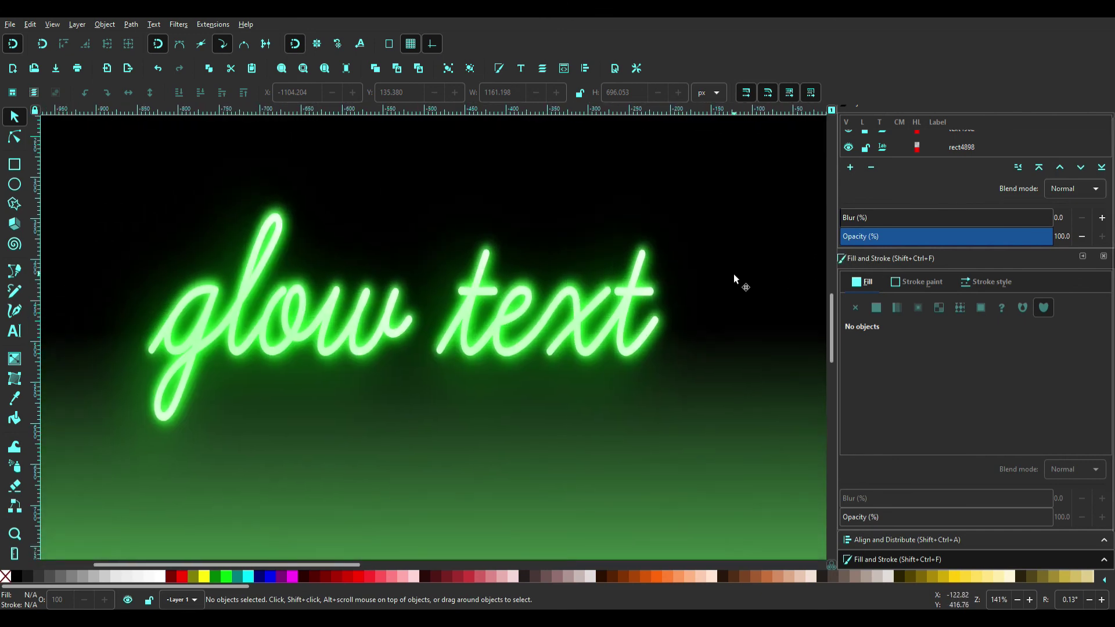
pyautogui.scroll(1, 740, 270)
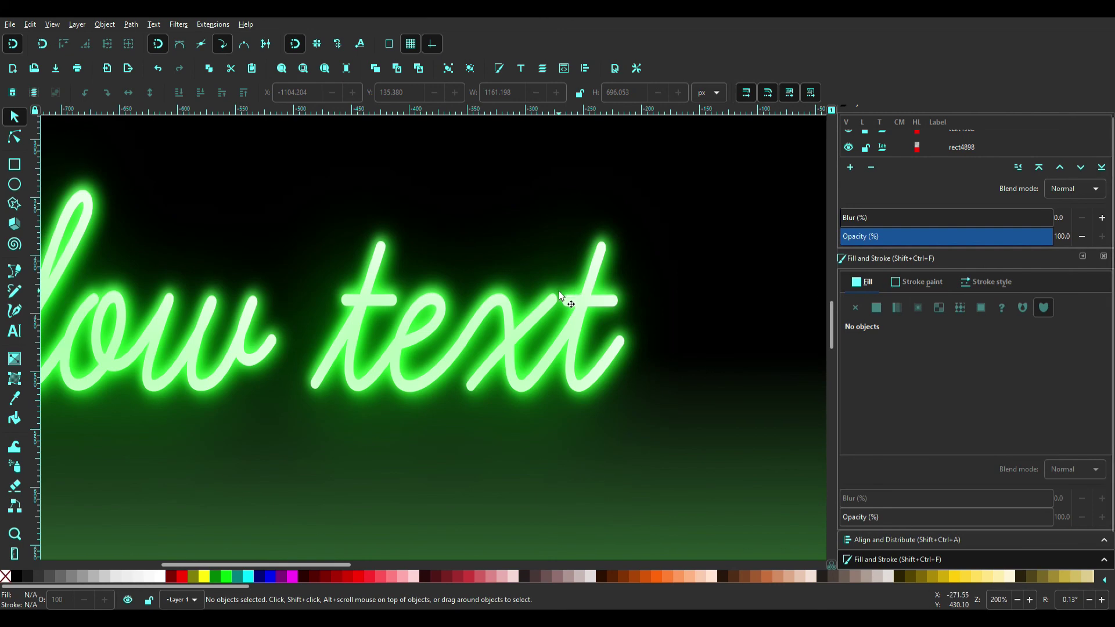
pyautogui.scroll(-2, 559, 291)
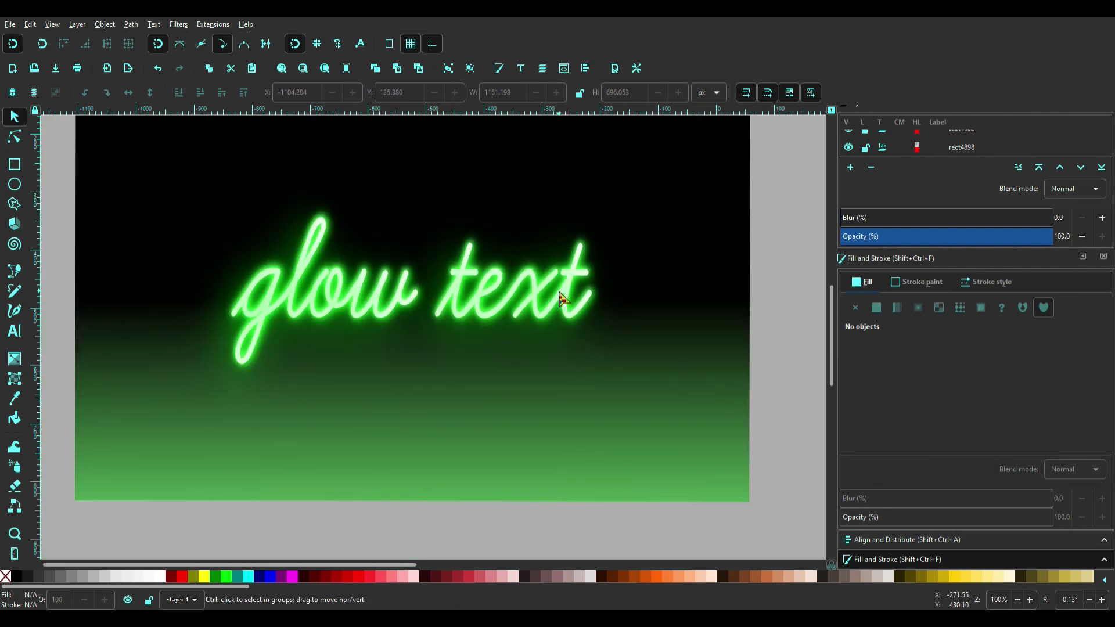
pyautogui.scroll(1, 561, 298)
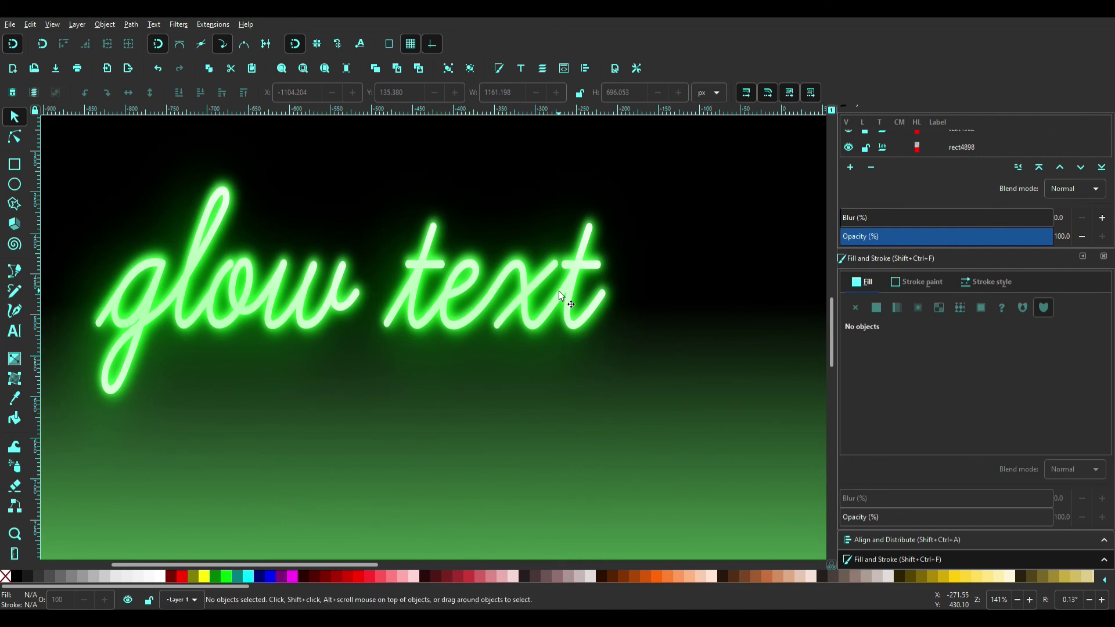
pyautogui.scroll(-1, 559, 292)
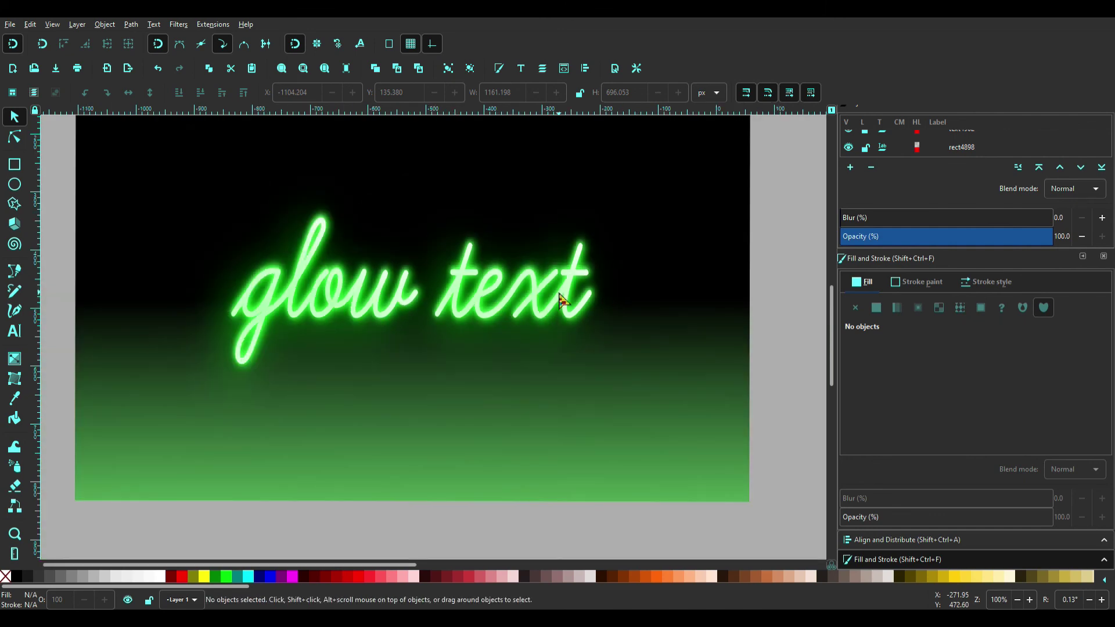
pyautogui.moveTo(560, 294)
pyautogui.mouseDown()
pyautogui.moveTo(577, 344)
pyautogui.moveTo(582, 315)
pyautogui.moveTo(617, 267)
pyautogui.mouseUp()
pyautogui.scroll(1, 571, 333)
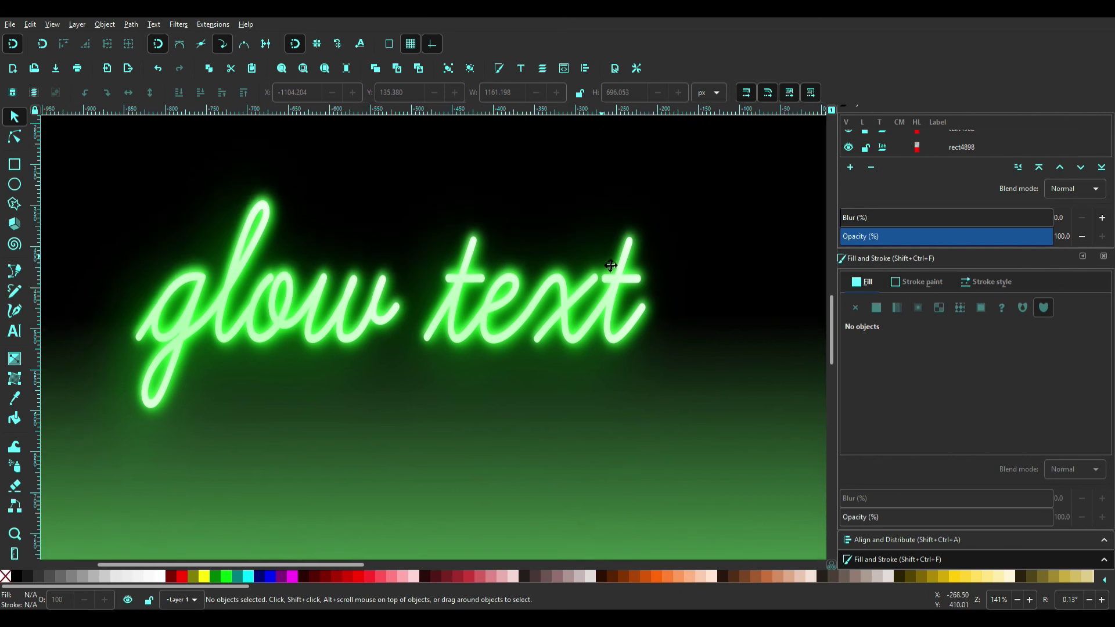